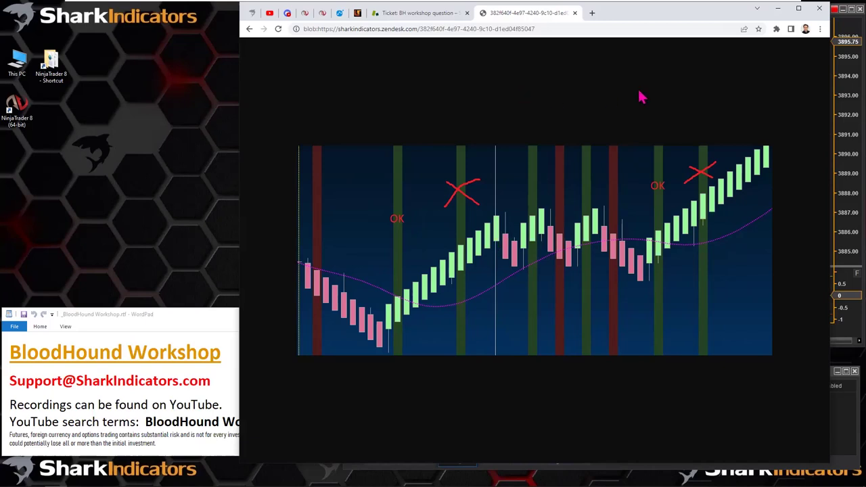
- Minimise the browser and open the Si-BHWorkshop20220707 BloodHound template from the chart, showing its logic beside the chart
{"action": "left_click", "coordinate": [779, 9]}
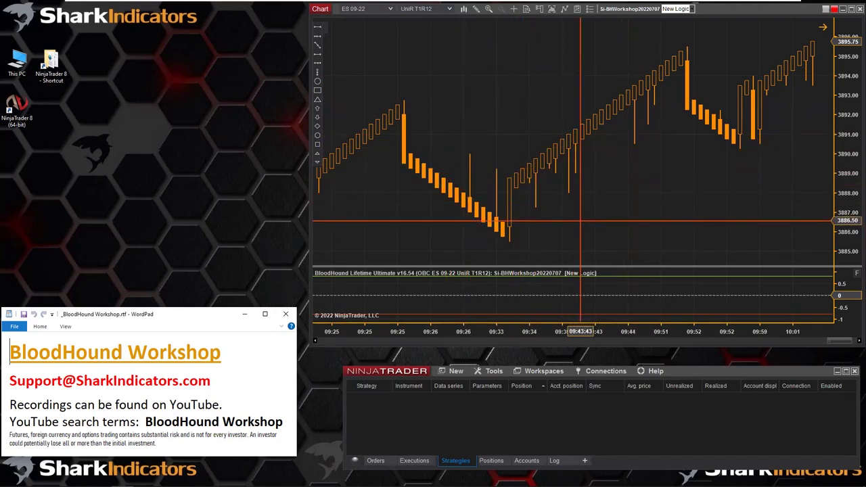
{"action": "left_click", "coordinate": [628, 9]}
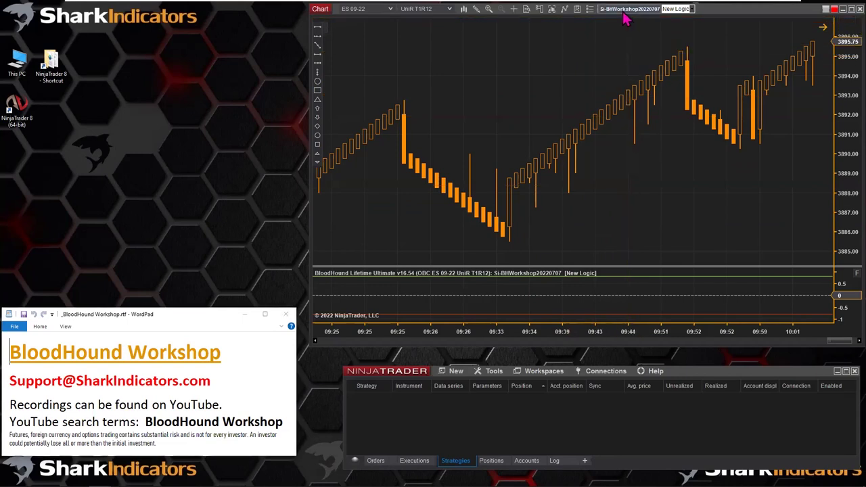
{"action": "left_click_drag", "start_coordinate": [395, 114], "coordinate": [115, 20]}
{"action": "left_click", "coordinate": [50, 56]}
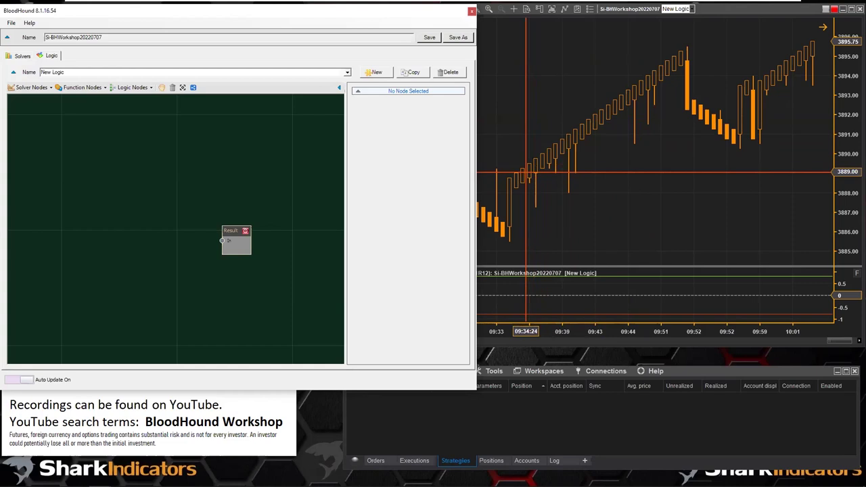
- Add an Indicator Comparison solver node to the logic and connect its output to the Result node
{"action": "left_click", "coordinate": [38, 89]}
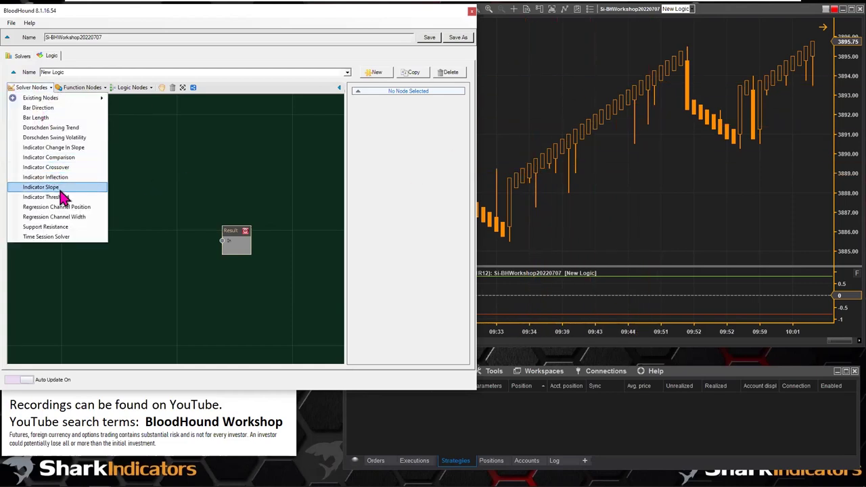
{"action": "left_click", "coordinate": [47, 158]}
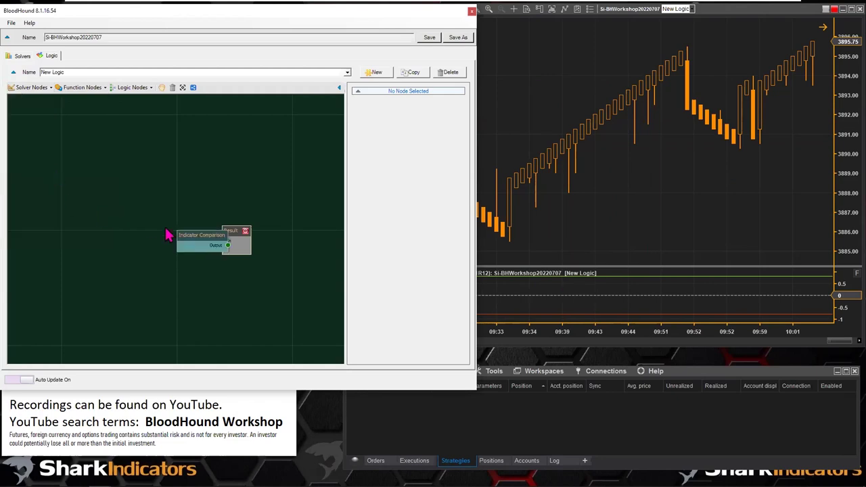
{"action": "left_click", "coordinate": [89, 196]}
{"action": "left_click_drag", "start_coordinate": [134, 205], "coordinate": [237, 242]}
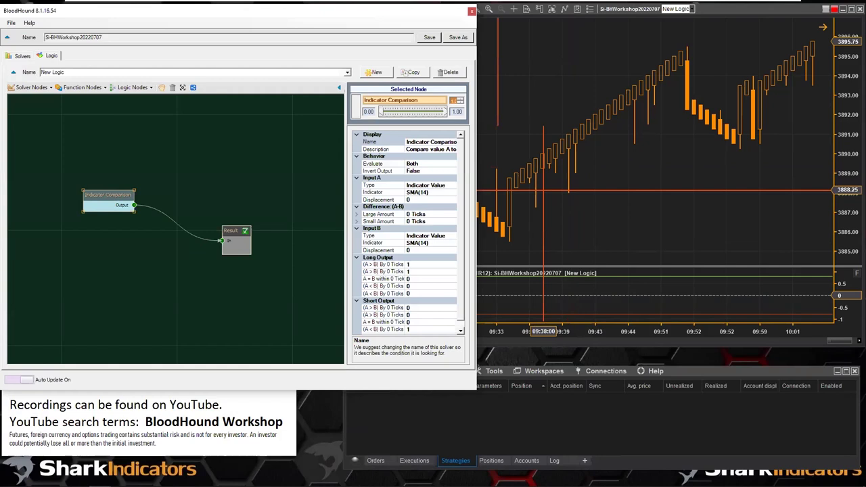
- Rename the Indicator Comparison node as "Long wicks Comp"
{"action": "double_click", "coordinate": [417, 141]}
{"action": "type", "text": "Long"}
{"action": "key", "text": "BackSpace"}
{"action": "key", "text": "BackSpace"}
{"action": "key", "text": "BackSpace"}
{"action": "key", "text": "BackSpace"}
{"action": "key", "text": "BackSpace"}
{"action": "key", "text": "BackSpace"}
- Set the type of both Input A and Input B to Price
{"action": "left_click", "coordinate": [425, 185]}
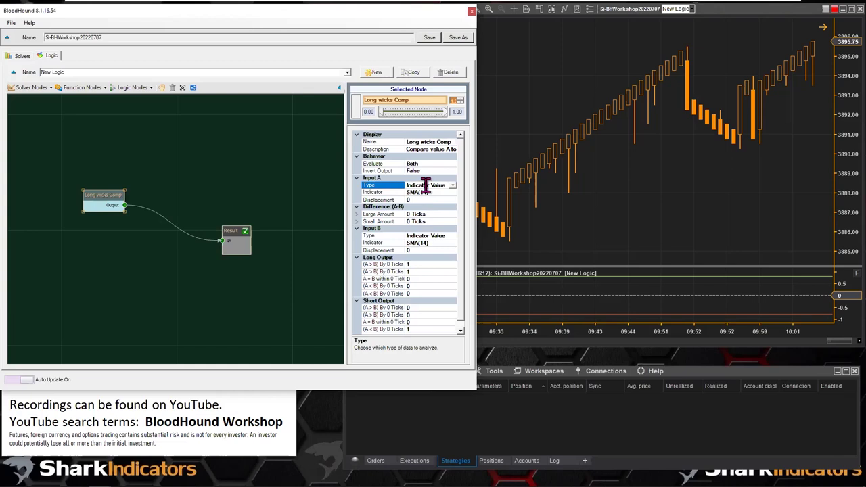
{"action": "double_click", "coordinate": [425, 185]}
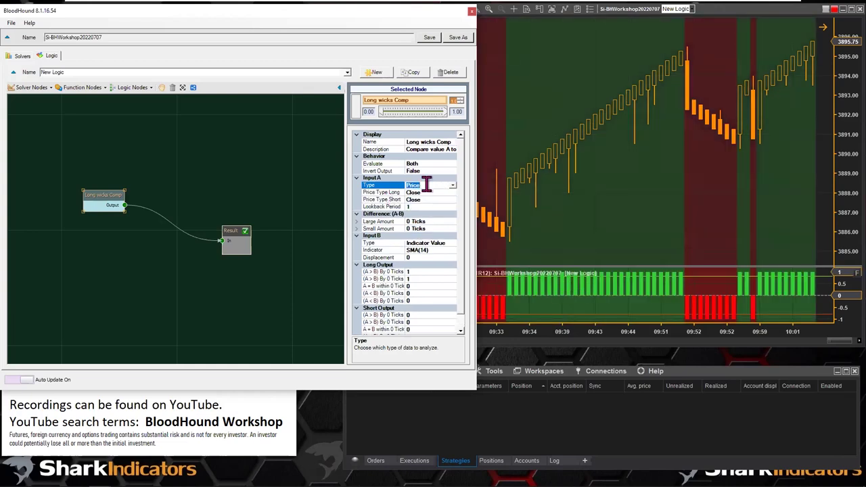
{"action": "left_click", "coordinate": [422, 243]}
{"action": "double_click", "coordinate": [422, 242]}
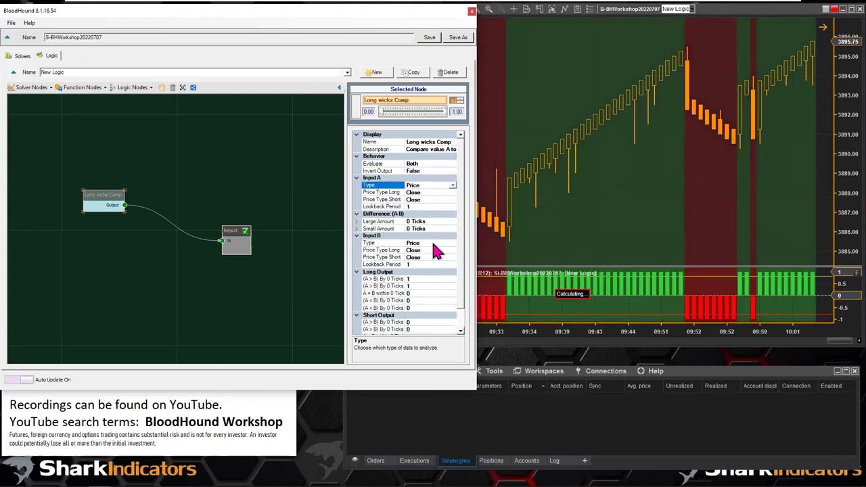
- Set Input B's long price type to Low and its short price type to High
{"action": "left_click", "coordinate": [421, 192]}
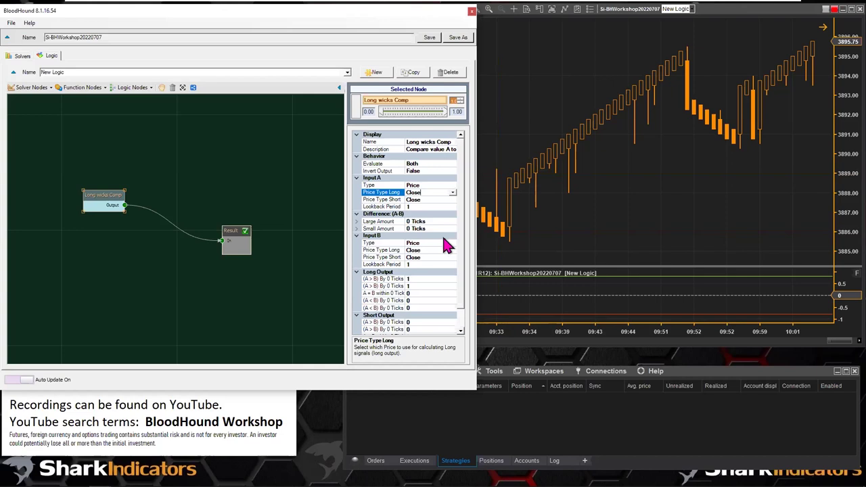
{"action": "left_click", "coordinate": [421, 249]}
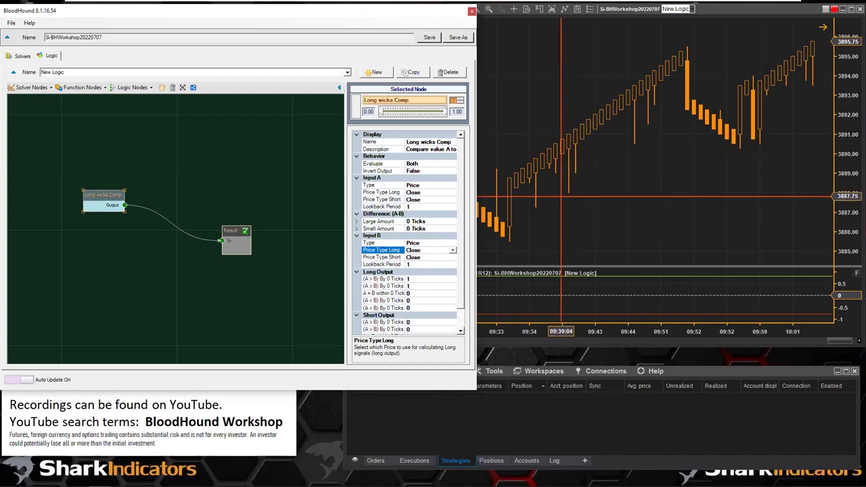
{"action": "double_click", "coordinate": [419, 248]}
{"action": "key", "text": "Down"}
{"action": "left_click", "coordinate": [423, 257]}
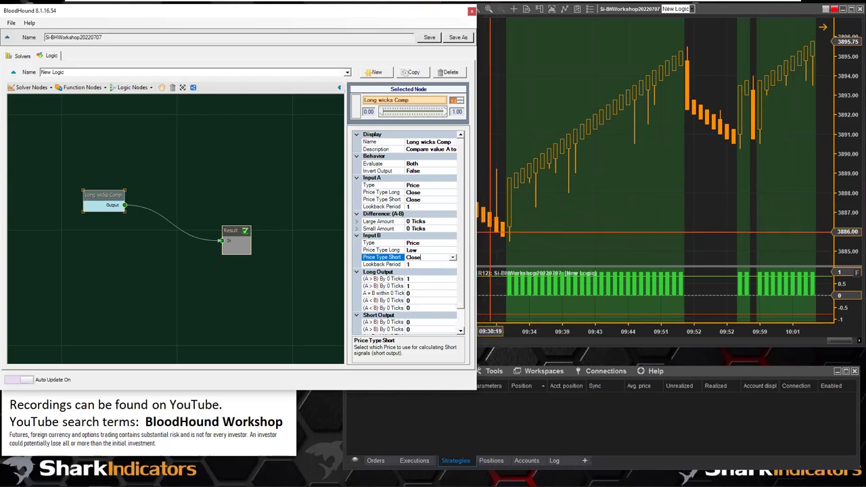
{"action": "key", "text": "h"}
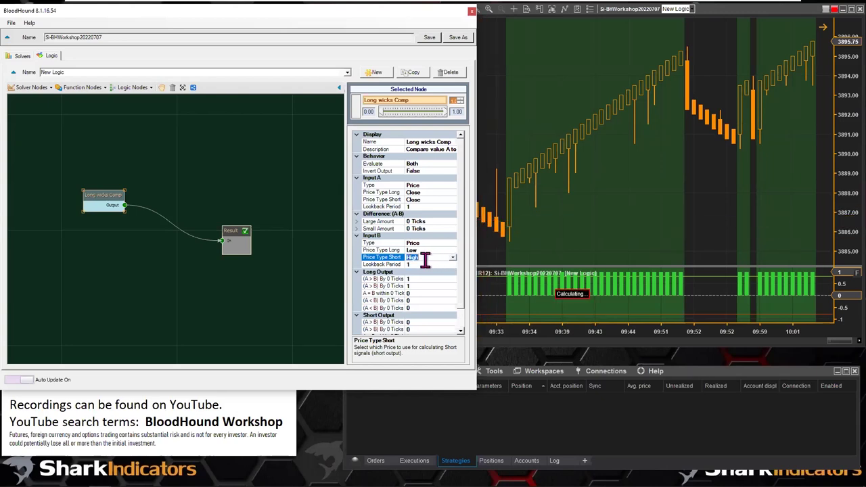
- Set both the large and small difference amounts between A and B to 8 ticks
{"action": "left_click", "coordinate": [410, 221]}
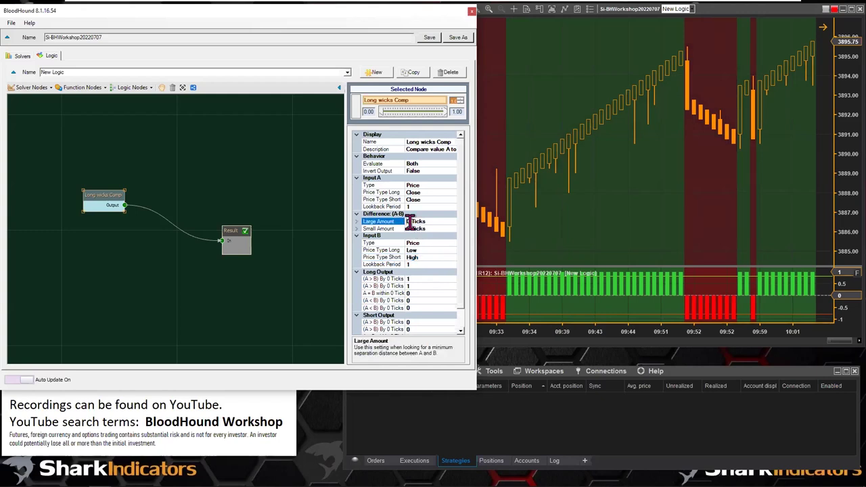
{"action": "type", "text": "8"}
{"action": "left_click", "coordinate": [410, 228]}
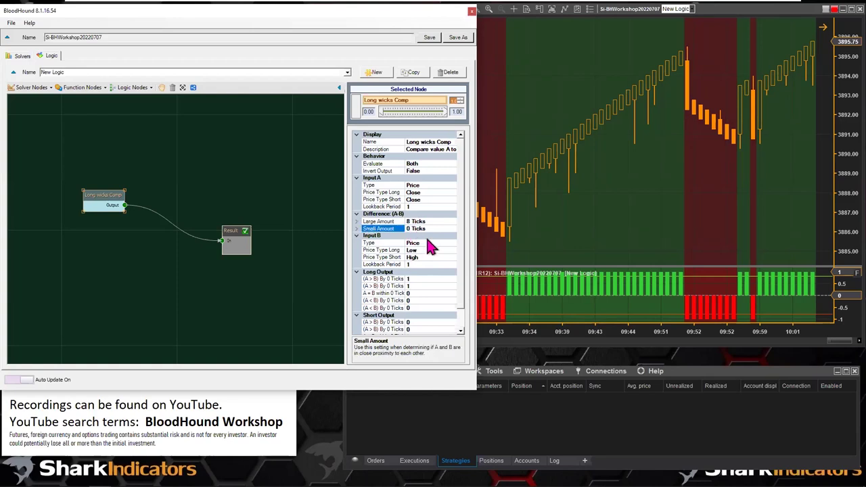
{"action": "type", "text": "8"}
{"action": "left_click", "coordinate": [436, 221]}
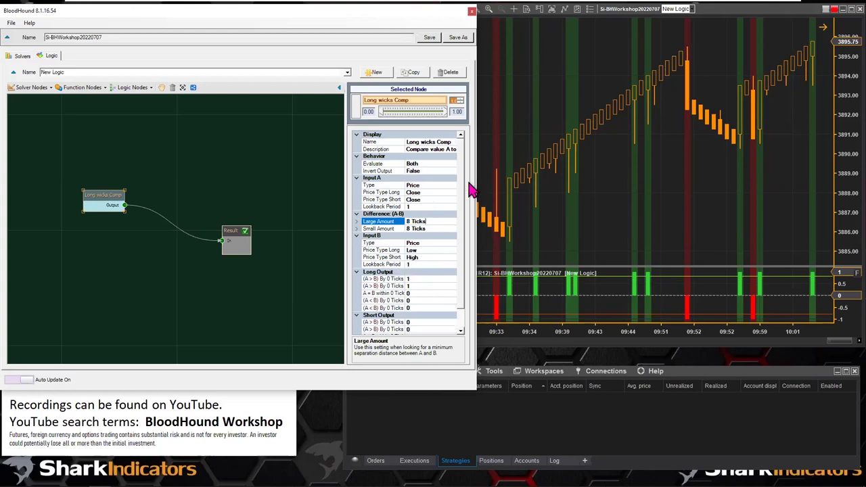
- Set Input A's long and short price types to Open and check the signals on the chart
{"action": "left_click", "coordinate": [424, 192]}
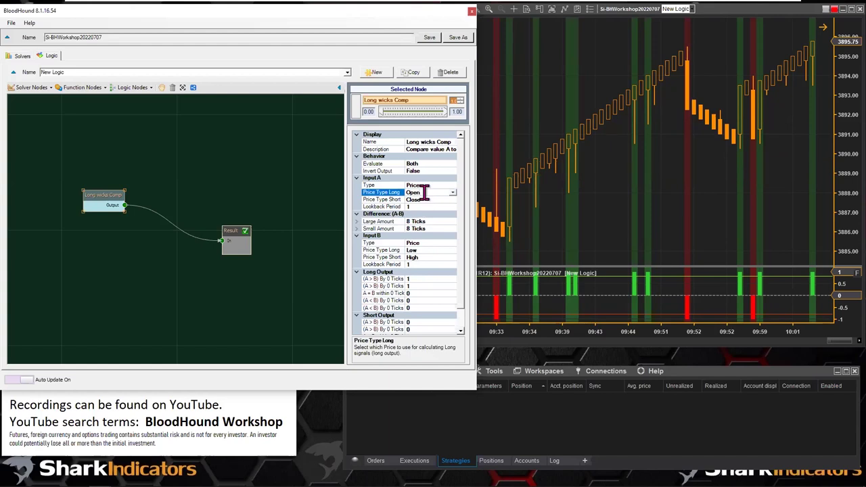
{"action": "double_click", "coordinate": [424, 192]}
{"action": "double_click", "coordinate": [429, 200]}
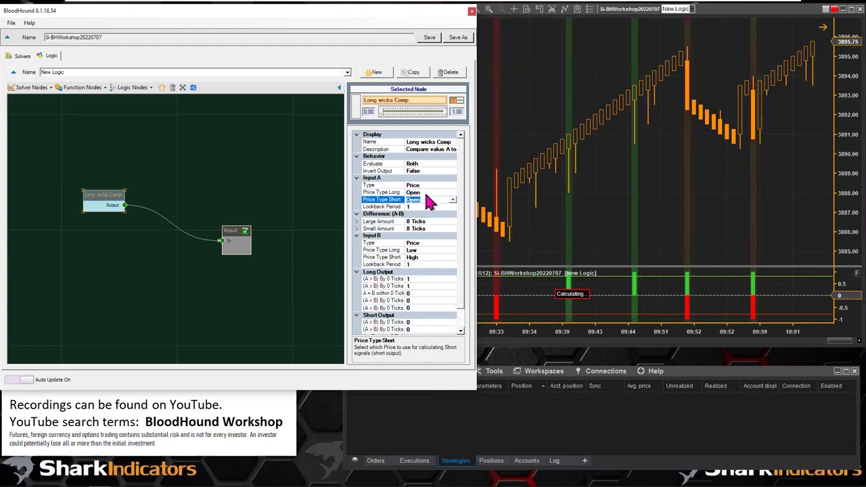
{"action": "left_click", "coordinate": [420, 193]}
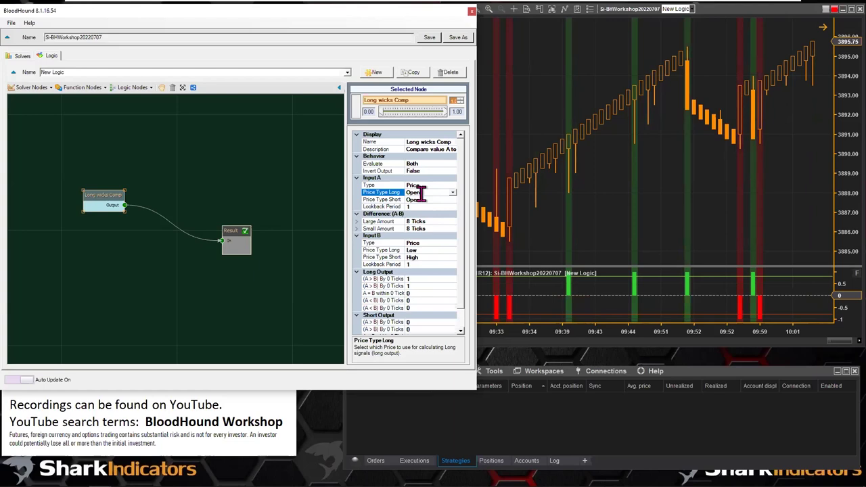
{"action": "left_click", "coordinate": [587, 219]}
{"action": "left_click", "coordinate": [176, 196]}
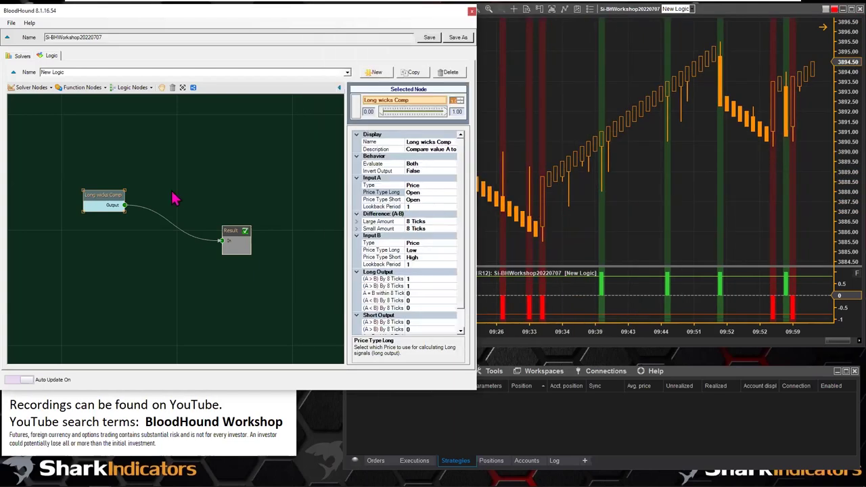
- Add a Bar Direction solver beneath Long wicks Comp and shift both solvers further away from the Result node
{"action": "left_click", "coordinate": [27, 88]}
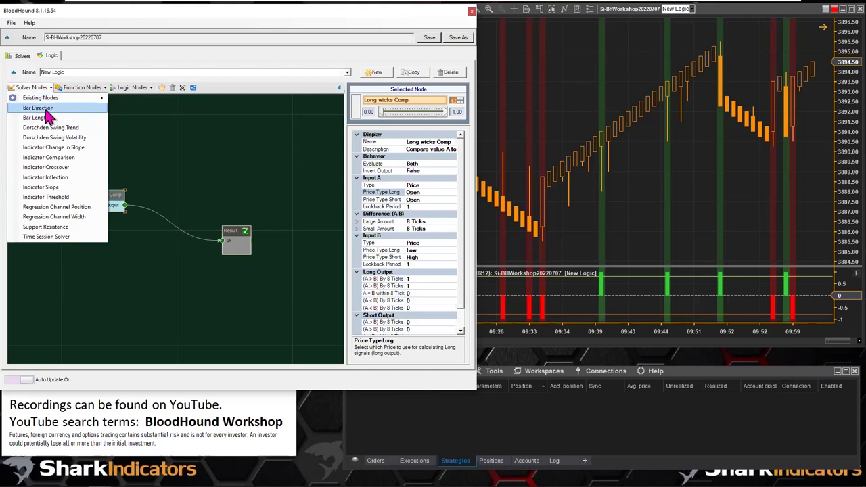
{"action": "left_click", "coordinate": [33, 108]}
{"action": "left_click_drag", "start_coordinate": [180, 236], "coordinate": [84, 224]}
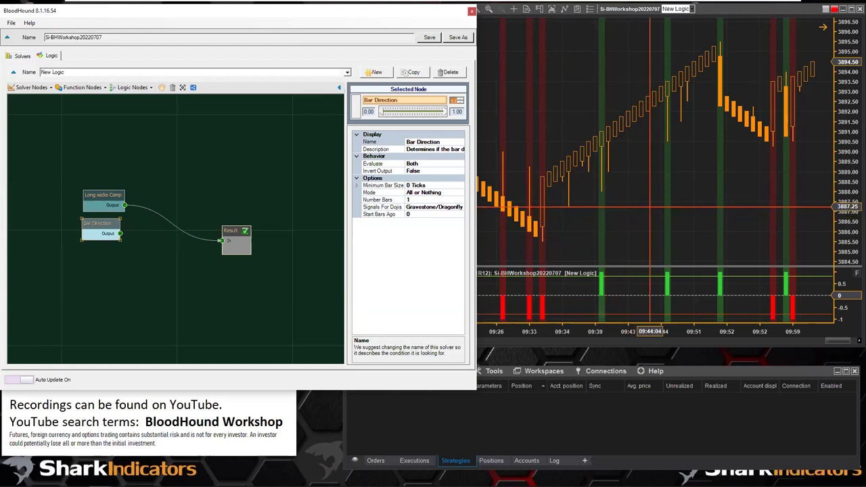
{"action": "left_click", "coordinate": [555, 177]}
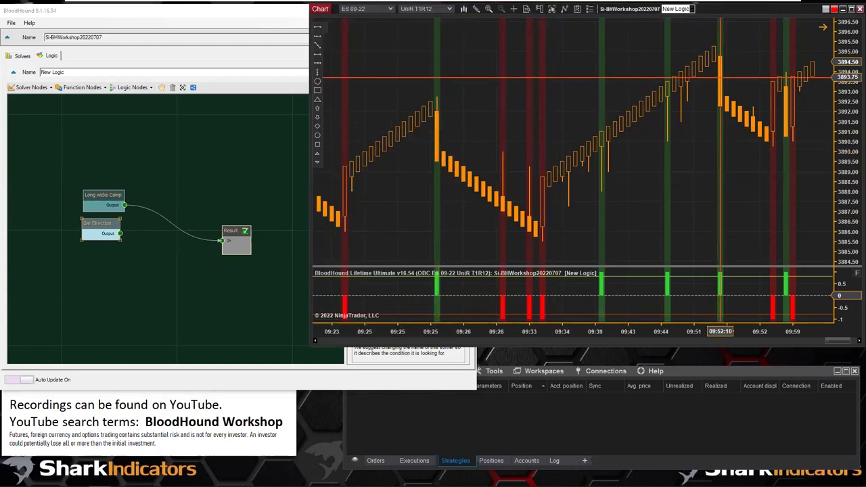
{"action": "mouse_move", "coordinate": [209, 233]}
{"action": "left_click_drag", "start_coordinate": [91, 222], "coordinate": [98, 225]}
{"action": "left_click_drag", "start_coordinate": [144, 270], "coordinate": [53, 195]}
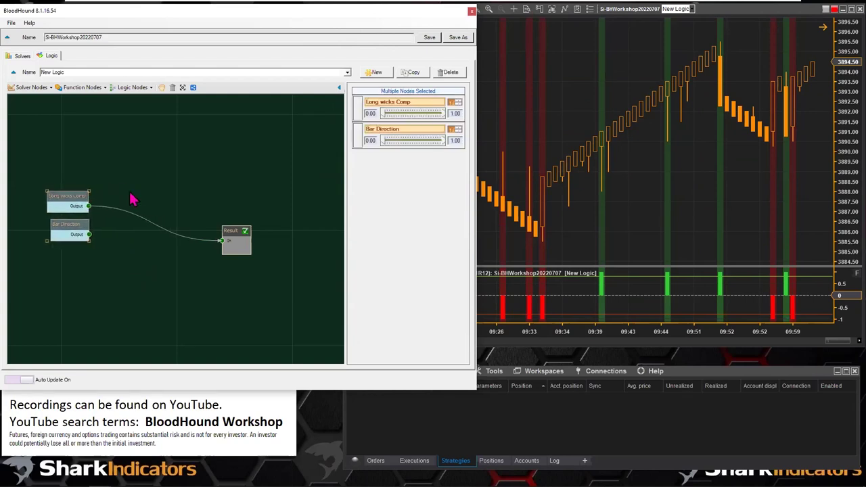
- Combine Long wicks Comp and Bar Direction through an And (Min) node that feeds the Result node
{"action": "left_click", "coordinate": [135, 87]}
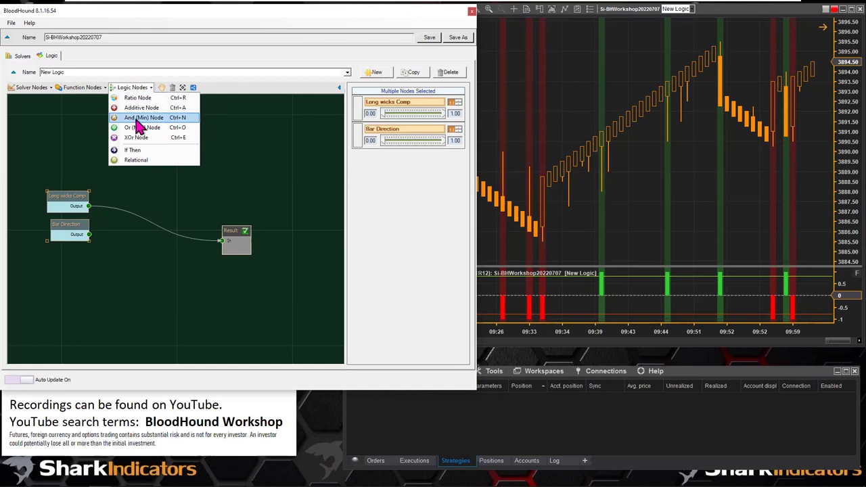
{"action": "left_click", "coordinate": [138, 117]}
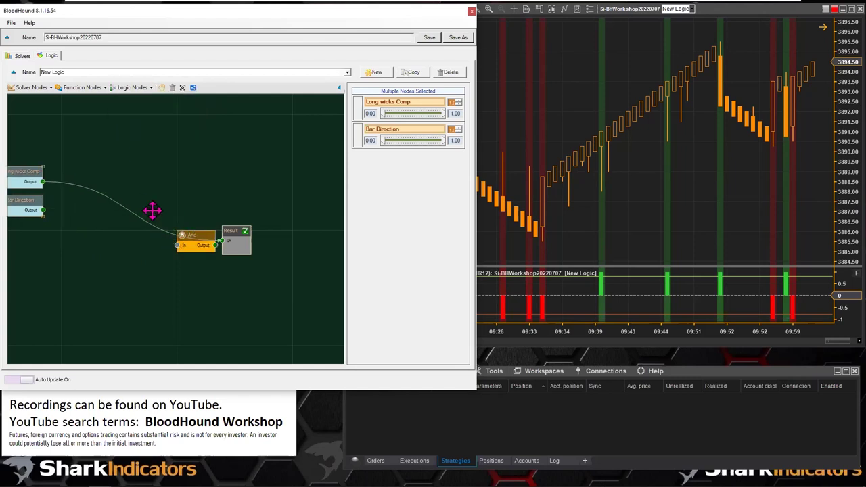
{"action": "left_click_drag", "start_coordinate": [203, 236], "coordinate": [118, 230]}
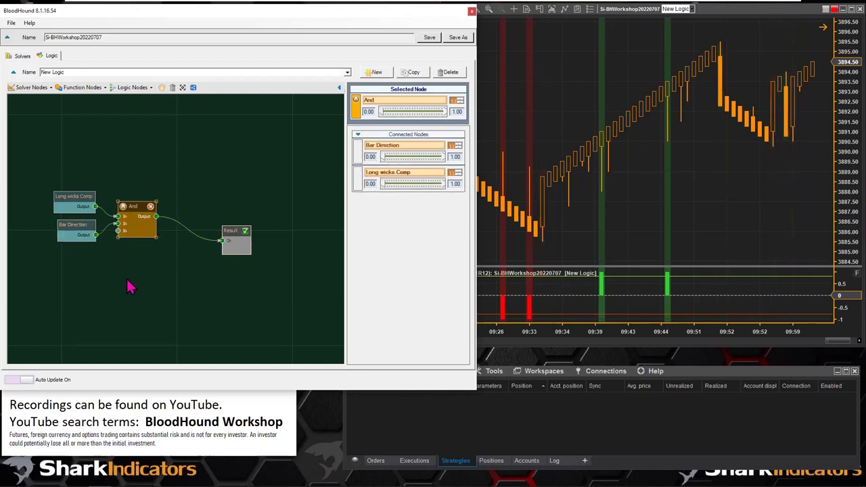
- Examine the long and short wick signals across the chart's earlier and most recent bars
{"action": "left_click", "coordinate": [643, 203]}
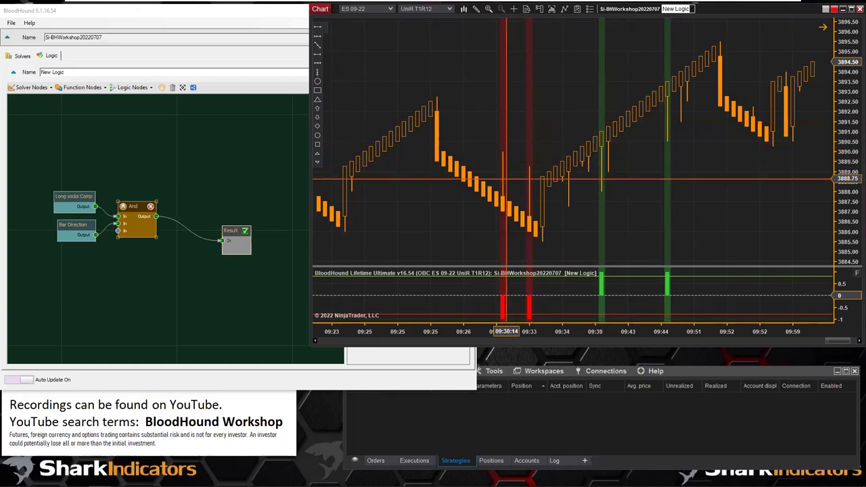
{"action": "left_click_drag", "start_coordinate": [331, 210], "coordinate": [703, 209]}
{"action": "scroll", "coordinate": [704, 210], "scroll_direction": "left", "scroll_amount": 6}
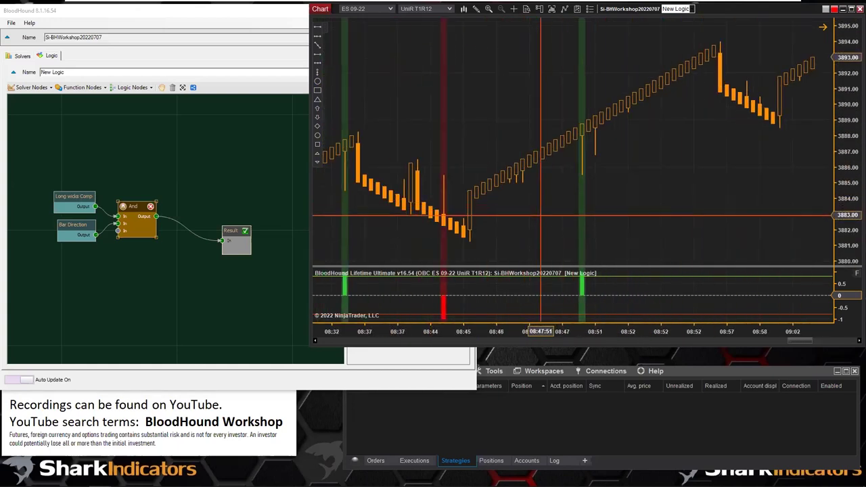
{"action": "scroll", "coordinate": [628, 228], "scroll_direction": "left", "scroll_amount": 6}
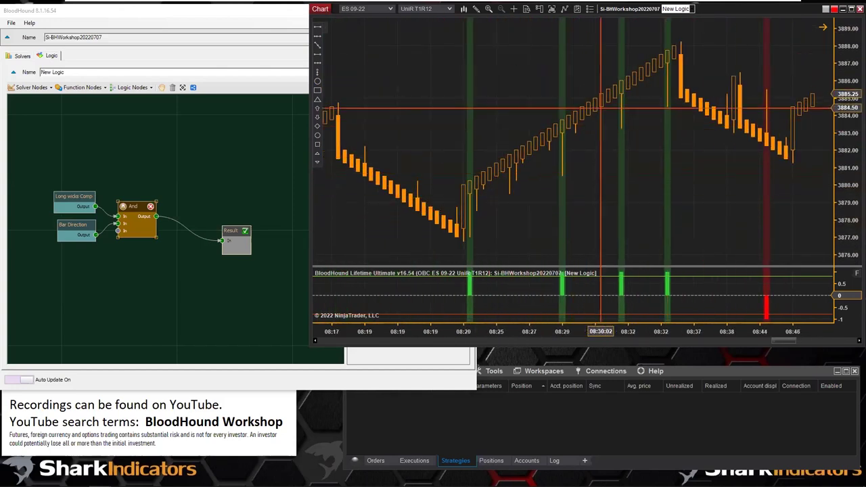
{"action": "scroll", "coordinate": [661, 196], "scroll_direction": "right", "scroll_amount": 15}
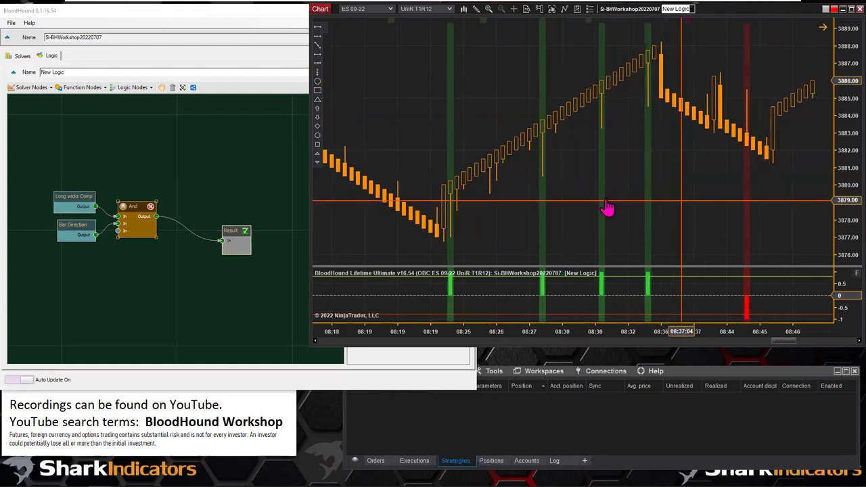
{"action": "scroll", "coordinate": [674, 209], "scroll_direction": "right", "scroll_amount": 10}
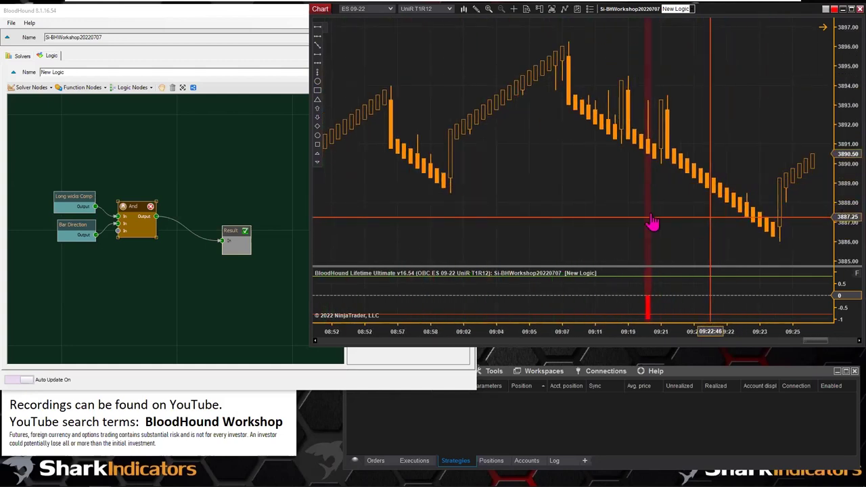
{"action": "left_click_drag", "start_coordinate": [774, 205], "coordinate": [627, 198]}
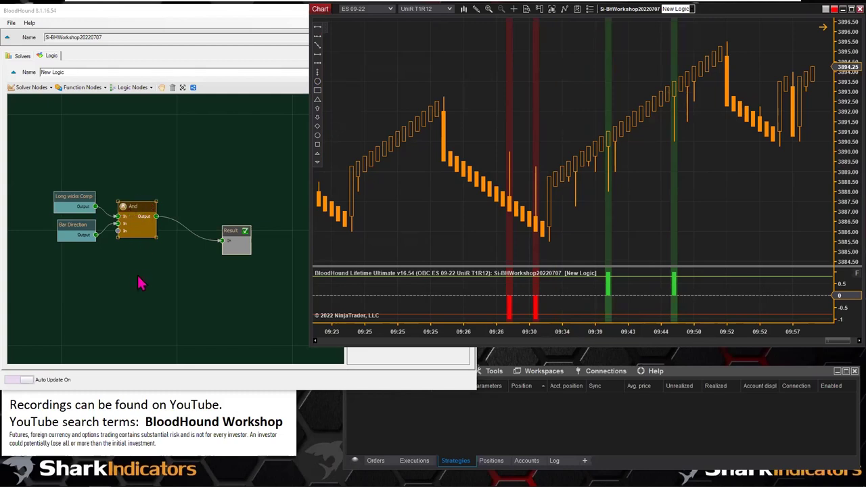
- Spread the layout by moving the two solvers and the And node further away from the Result node
{"action": "left_click_drag", "start_coordinate": [138, 286], "coordinate": [81, 203]}
{"action": "left_click_drag", "start_coordinate": [135, 209], "coordinate": [116, 205]}
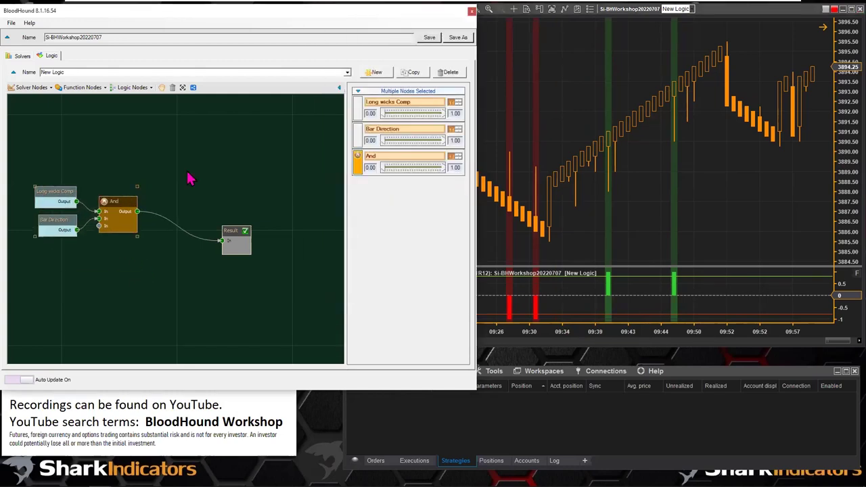
{"action": "left_click", "coordinate": [149, 188]}
{"action": "left_click_drag", "start_coordinate": [226, 232], "coordinate": [276, 231]}
{"action": "left_click", "coordinate": [81, 87]}
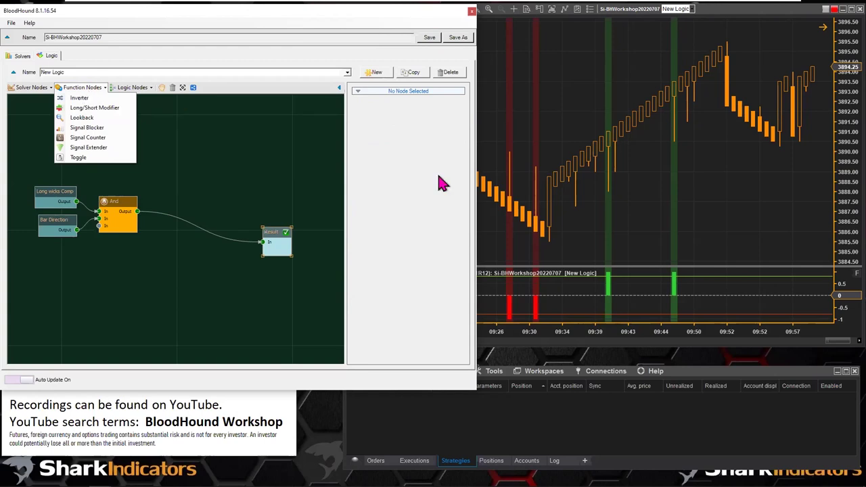
{"action": "left_click", "coordinate": [575, 135]}
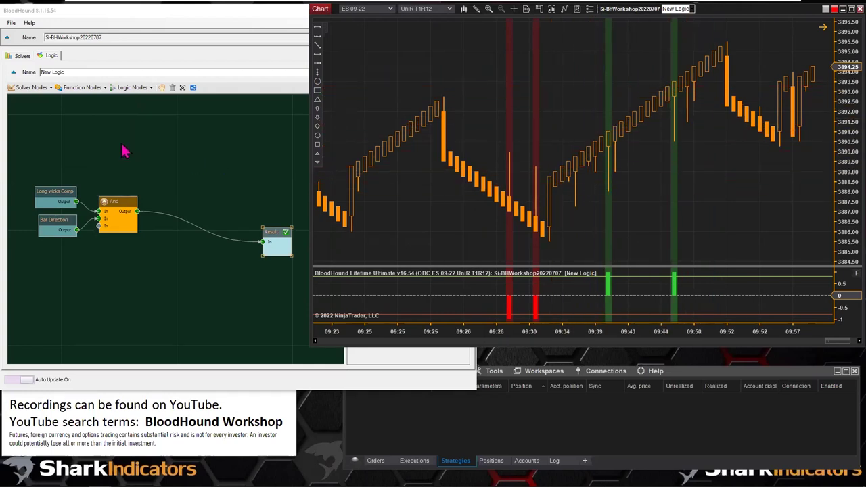
{"action": "left_click", "coordinate": [81, 95]}
{"action": "left_click", "coordinate": [81, 90]}
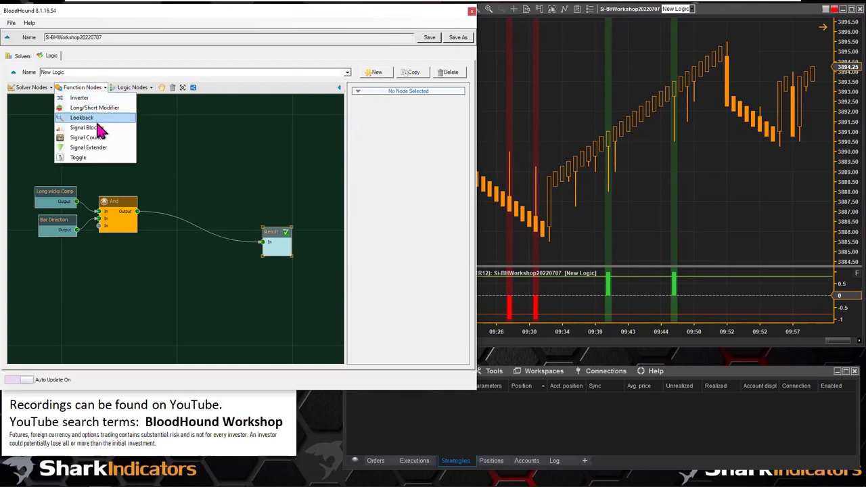
{"action": "left_click", "coordinate": [551, 180]}
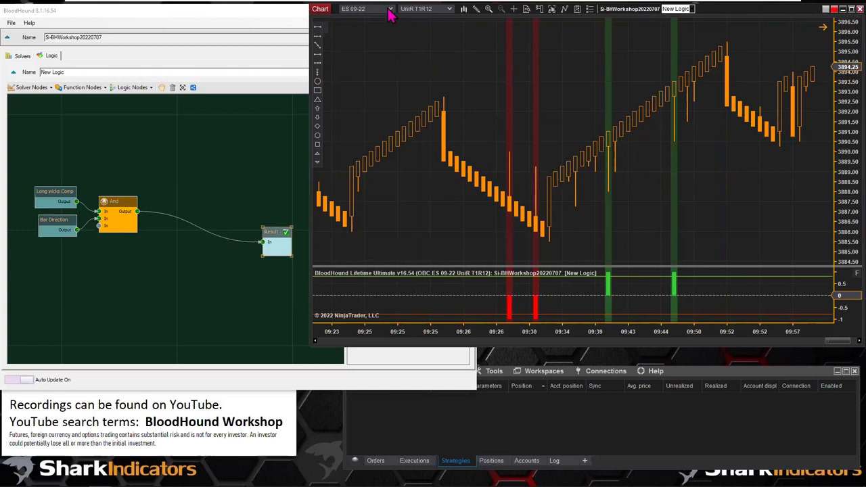
{"action": "left_click", "coordinate": [416, 10]}
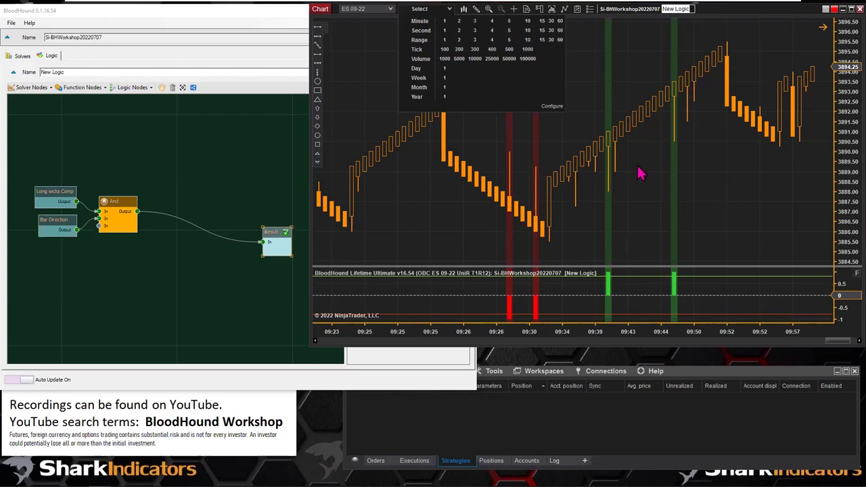
{"action": "left_click", "coordinate": [646, 208]}
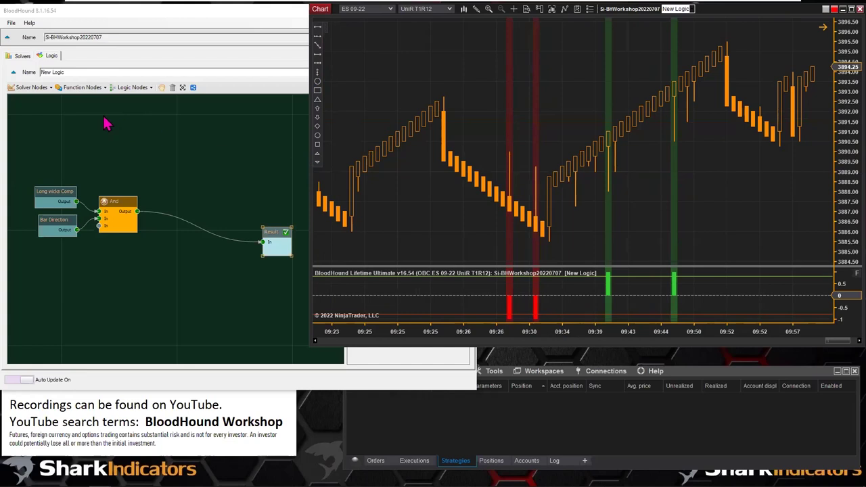
- Add a Signal Blocker function node and wire it between the And node's output and the Result node
{"action": "left_click", "coordinate": [89, 91]}
{"action": "left_click", "coordinate": [81, 87]}
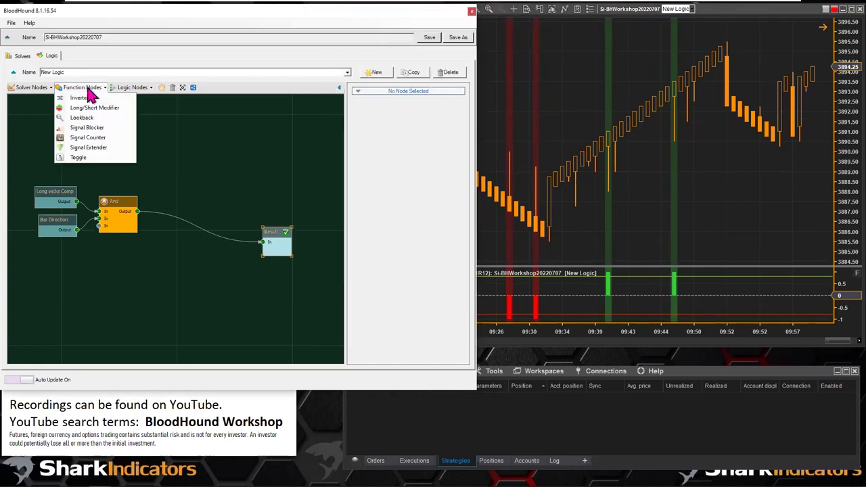
{"action": "left_click", "coordinate": [87, 127]}
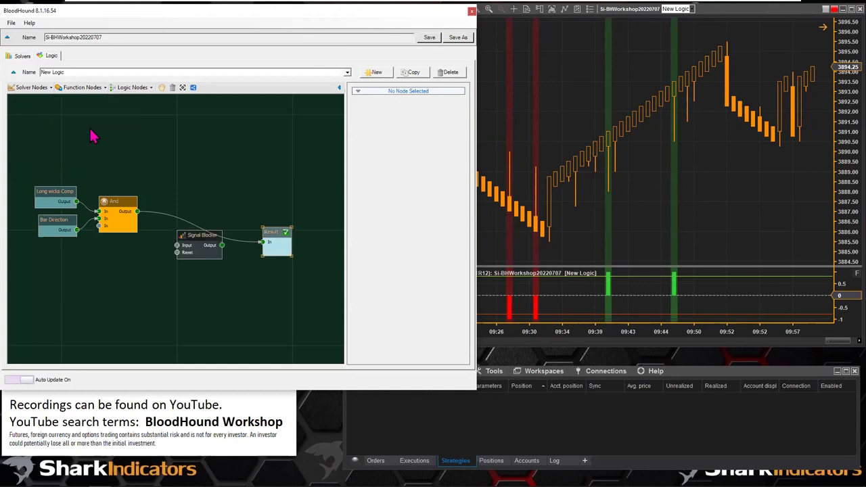
{"action": "left_click", "coordinate": [200, 230]}
{"action": "left_click_drag", "start_coordinate": [137, 212], "coordinate": [183, 230]}
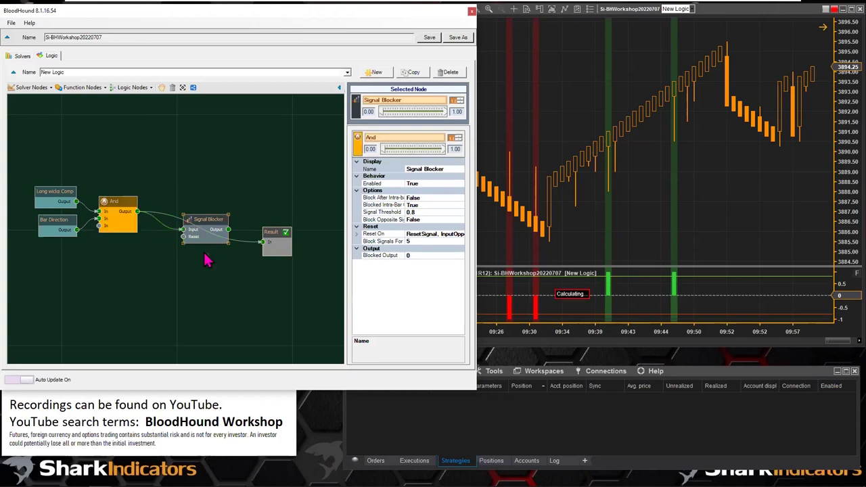
{"action": "scroll", "coordinate": [207, 260], "scroll_direction": "up", "scroll_amount": 2}
{"action": "left_click", "coordinate": [178, 207]}
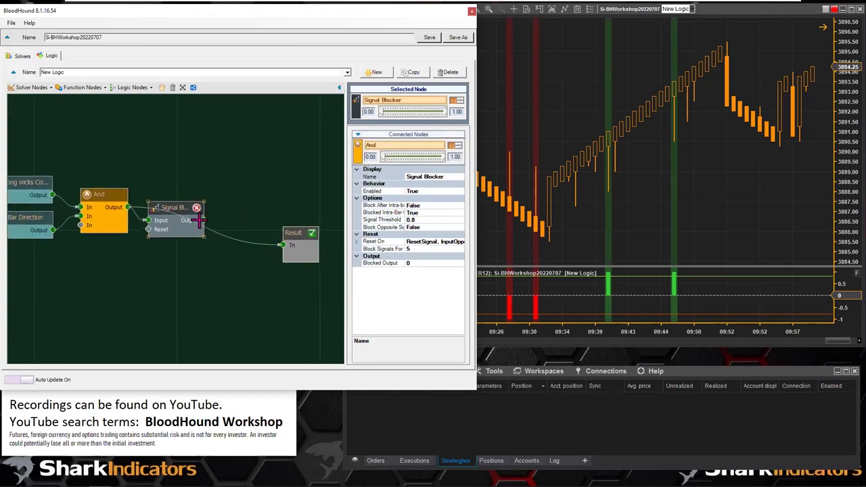
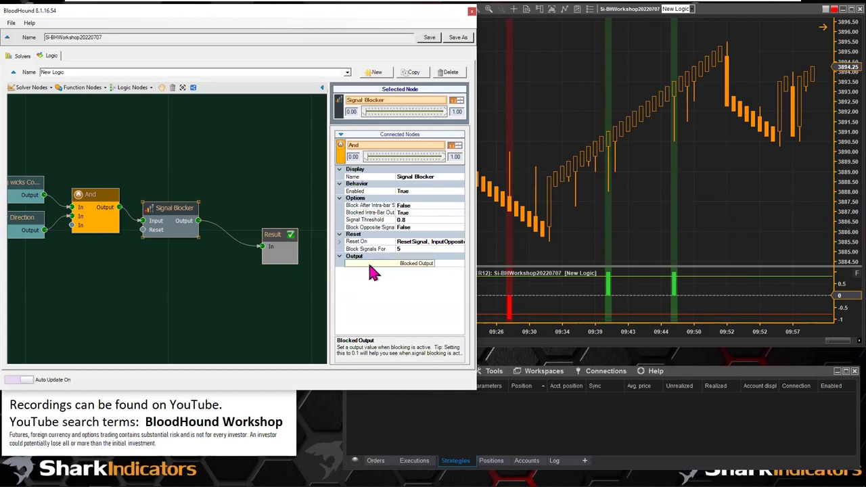
- Set the Signal Blocker's Blocked Output to 0.2 and its Block Signals For to 50 bars
{"action": "left_click", "coordinate": [404, 264]}
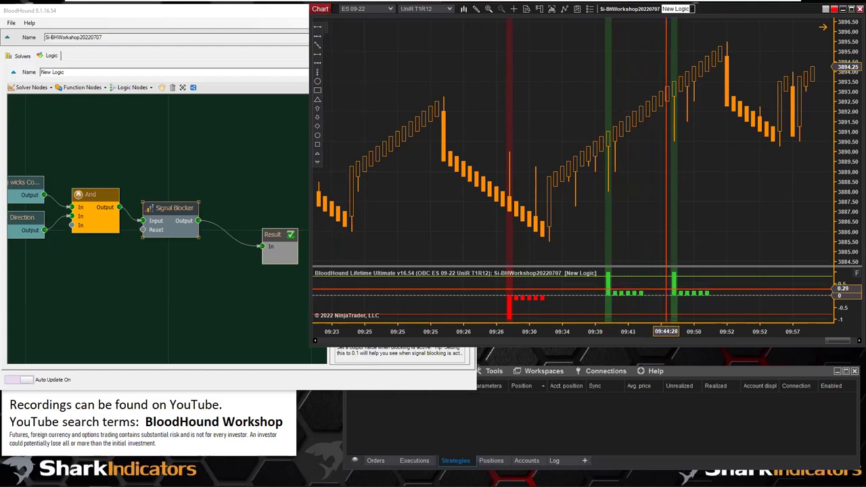
{"action": "left_click", "coordinate": [175, 208]}
{"action": "left_click", "coordinate": [408, 248]}
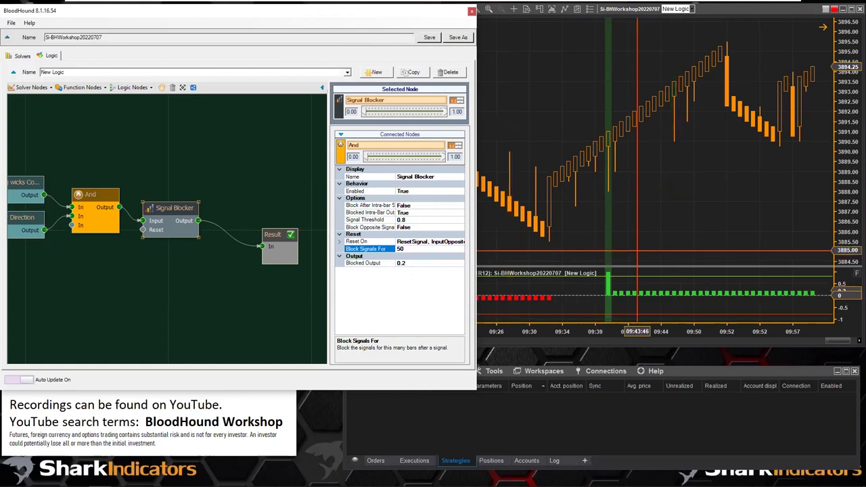
- Examine how the 50-bar signal blocking affects the long and short signals across earlier parts of the chart
{"action": "left_click", "coordinate": [651, 232]}
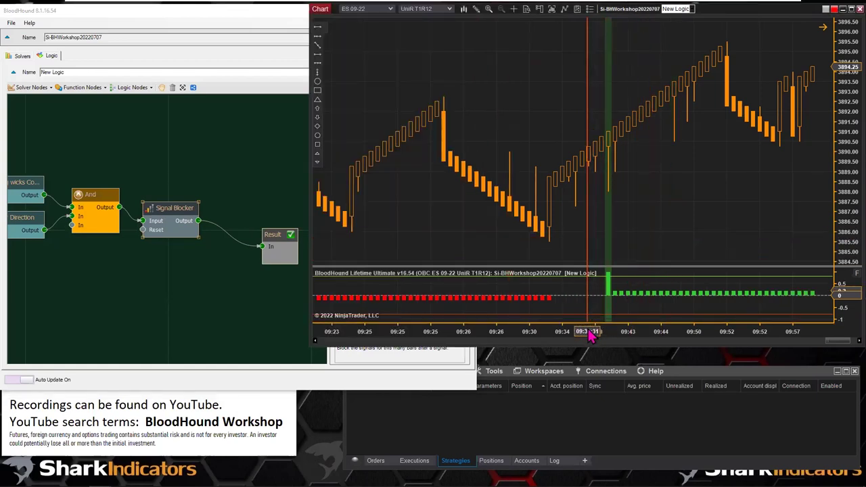
{"action": "scroll", "coordinate": [589, 229], "scroll_direction": "down", "scroll_amount": 3}
{"action": "scroll", "coordinate": [654, 232], "scroll_direction": "up", "scroll_amount": 5}
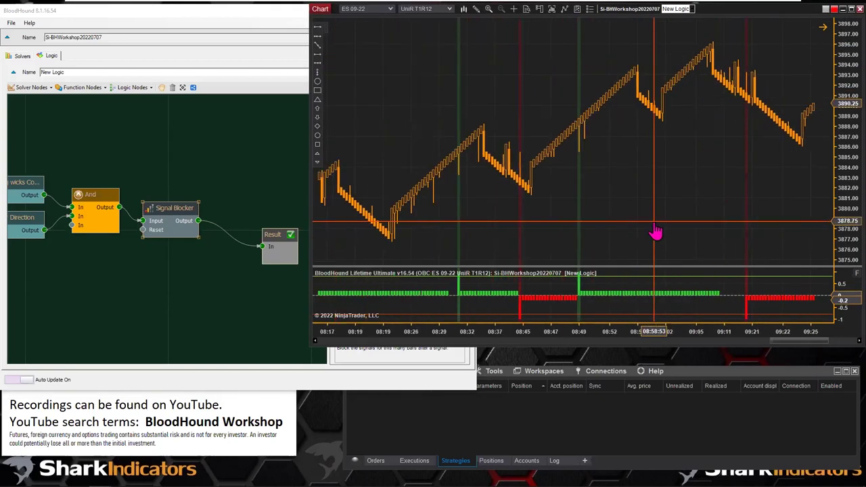
{"action": "scroll", "coordinate": [464, 182], "scroll_direction": "up", "scroll_amount": 2}
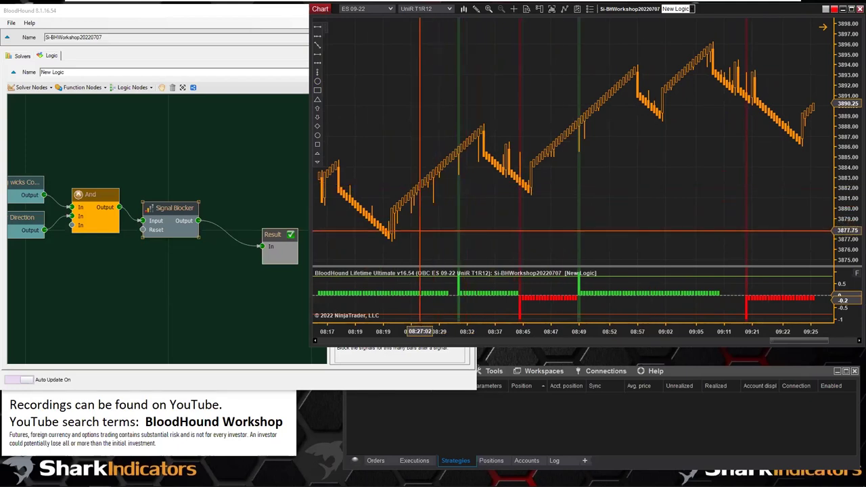
{"action": "scroll", "coordinate": [481, 181], "scroll_direction": "up", "scroll_amount": 4}
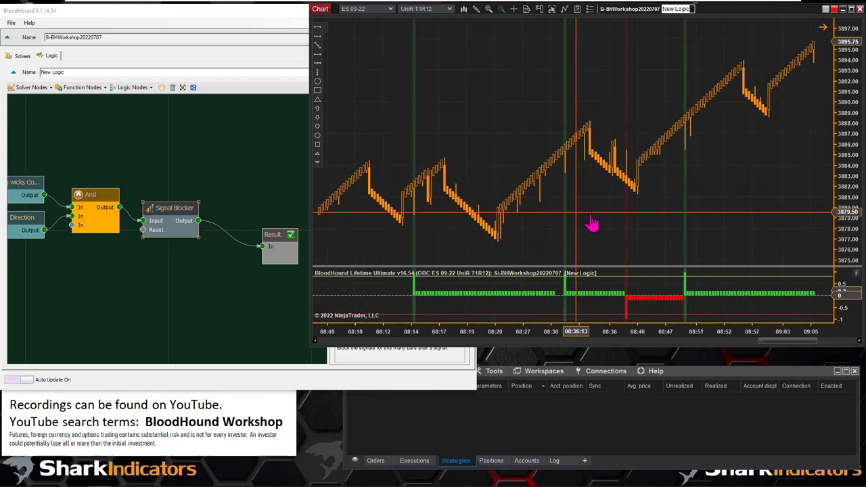
{"action": "scroll", "coordinate": [560, 247], "scroll_direction": "up", "scroll_amount": 3}
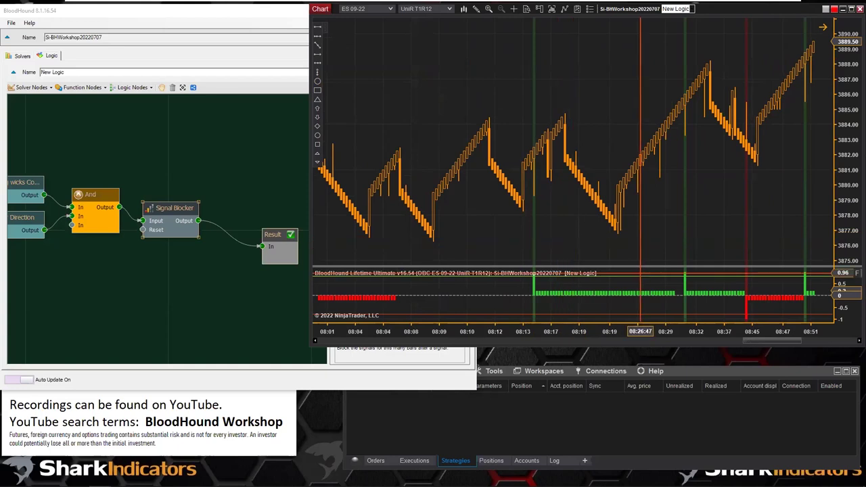
{"action": "left_click_drag", "start_coordinate": [706, 331], "coordinate": [683, 331]}
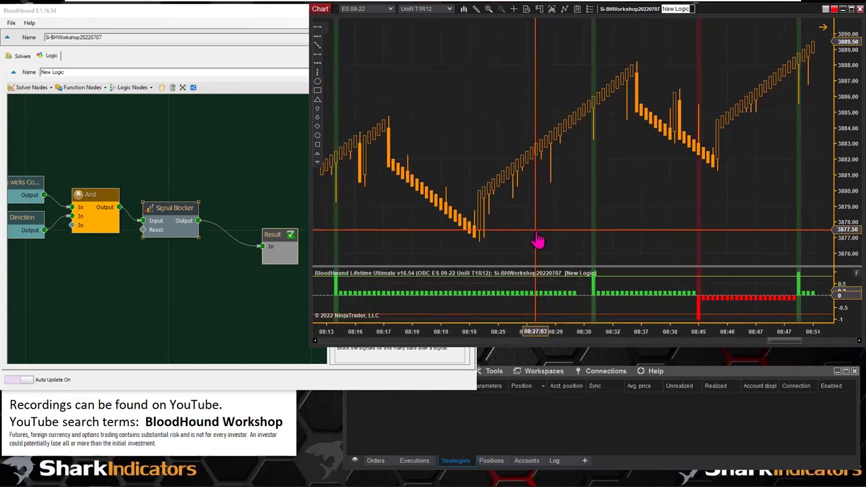
- Mark the long-wick bar at the swing low around 08:22 with an up arrow beneath it
{"action": "scroll", "coordinate": [575, 240], "scroll_direction": "up", "scroll_amount": 3}
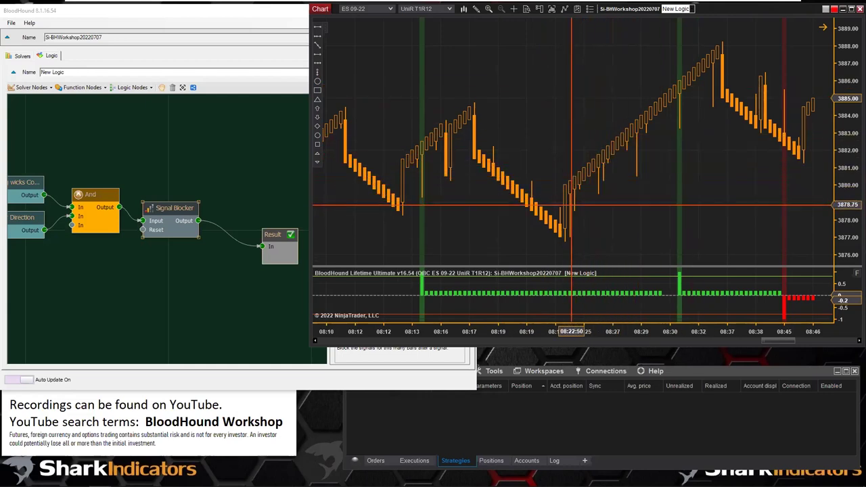
{"action": "left_click", "coordinate": [317, 109]}
{"action": "left_click", "coordinate": [570, 239]}
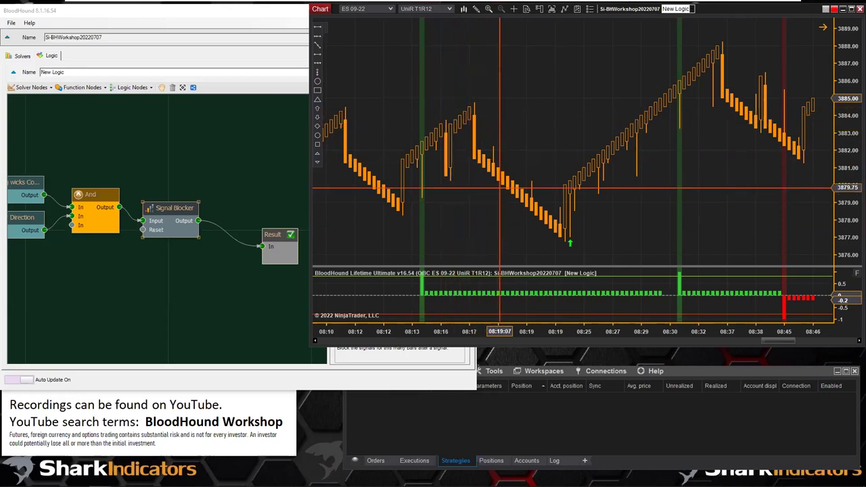
- Move the Signal Blocker node slightly further from the And node, and compare its Reset input with the chart's reversals
{"action": "scroll", "coordinate": [133, 296], "scroll_direction": "up", "scroll_amount": 5}
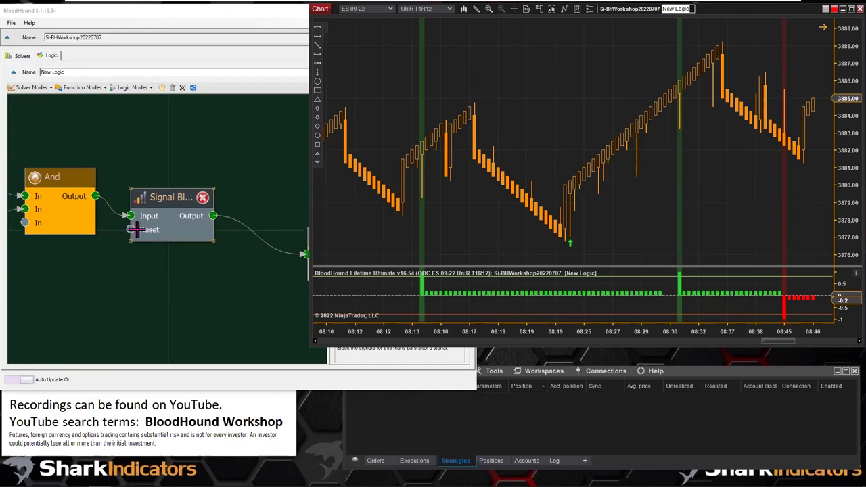
{"action": "left_click_drag", "start_coordinate": [155, 202], "coordinate": [163, 203]}
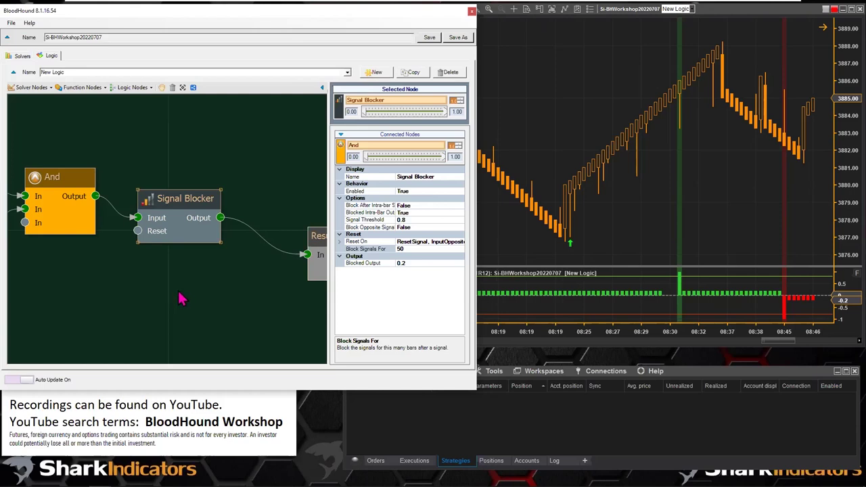
{"action": "left_click", "coordinate": [500, 176]}
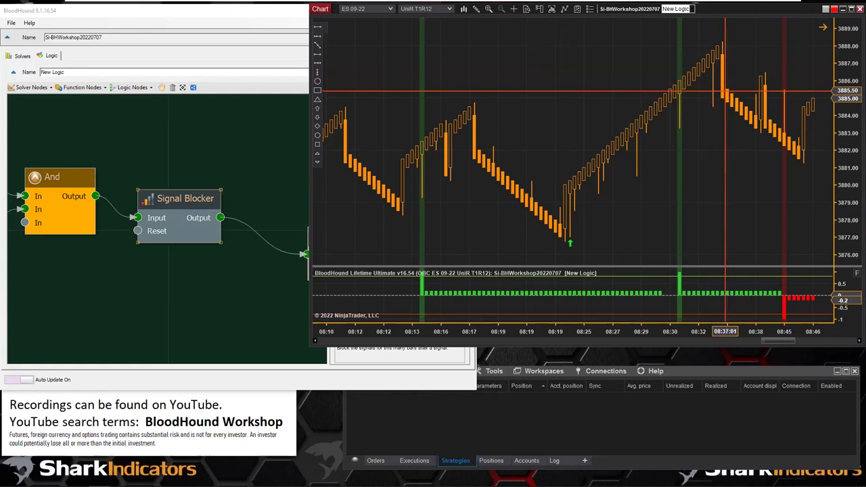
{"action": "mouse_move", "coordinate": [172, 196]}
{"action": "left_mouse_down"}
{"action": "mouse_move", "coordinate": [203, 204]}
{"action": "mouse_move", "coordinate": [183, 199]}
{"action": "left_mouse_up"}
{"action": "scroll", "coordinate": [131, 290], "scroll_direction": "down", "scroll_amount": 3}
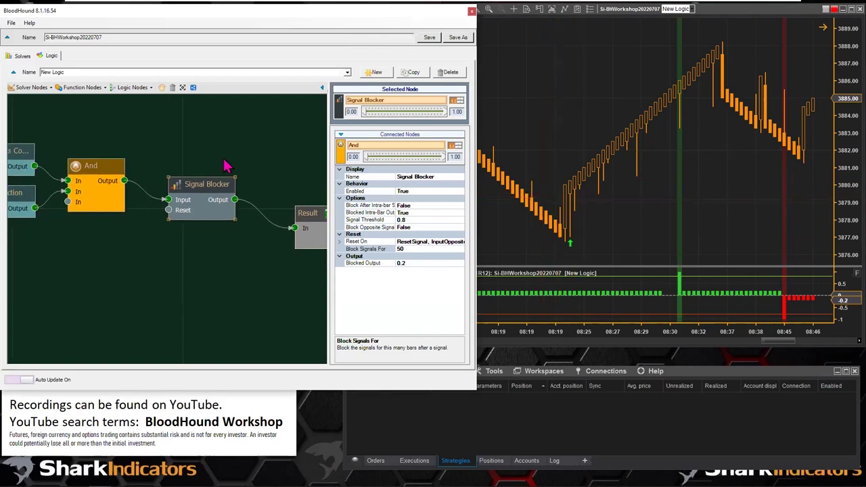
- Add an Indicator Inflection solver beneath the Signal Blocker and connect its output to the Result node
{"action": "left_click", "coordinate": [38, 88]}
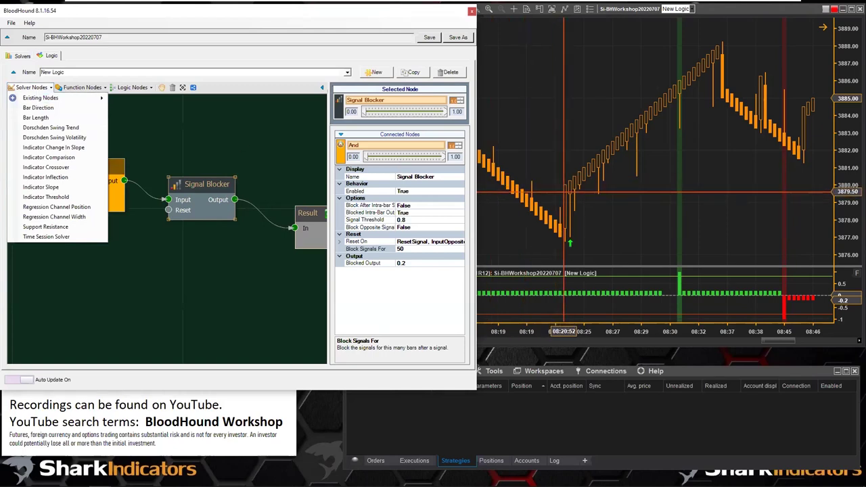
{"action": "left_click", "coordinate": [70, 177]}
{"action": "left_click_drag", "start_coordinate": [193, 240], "coordinate": [292, 228]}
{"action": "left_click_drag", "start_coordinate": [165, 256], "coordinate": [203, 258]}
- Rename the Indicator Inflection solver as Price Infl
{"action": "left_click", "coordinate": [412, 142]}
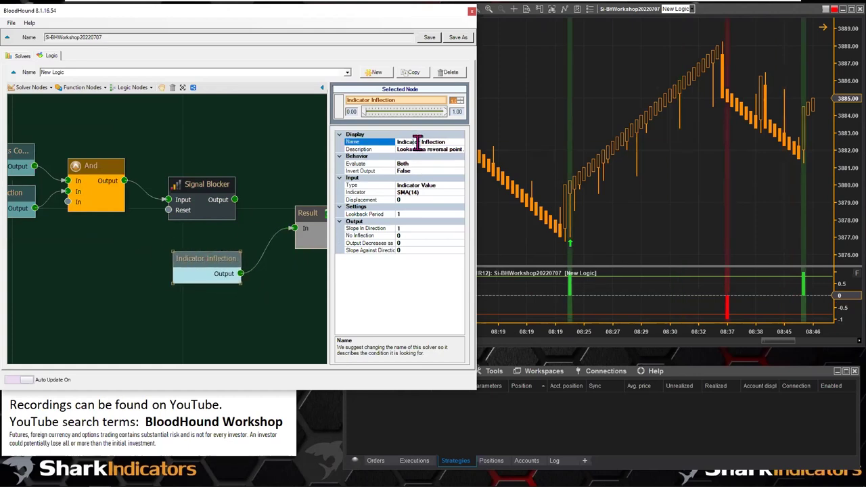
{"action": "left_click_drag", "start_coordinate": [419, 142], "coordinate": [382, 153]}
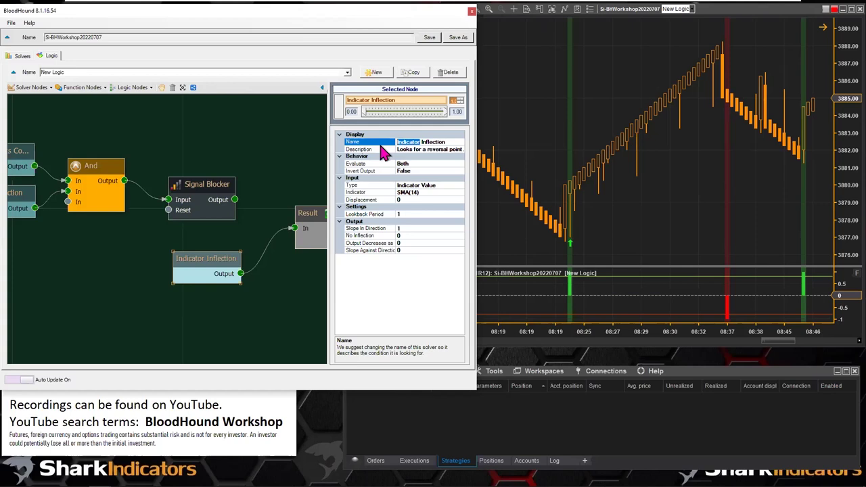
{"action": "type", "text": "Price Infl"}
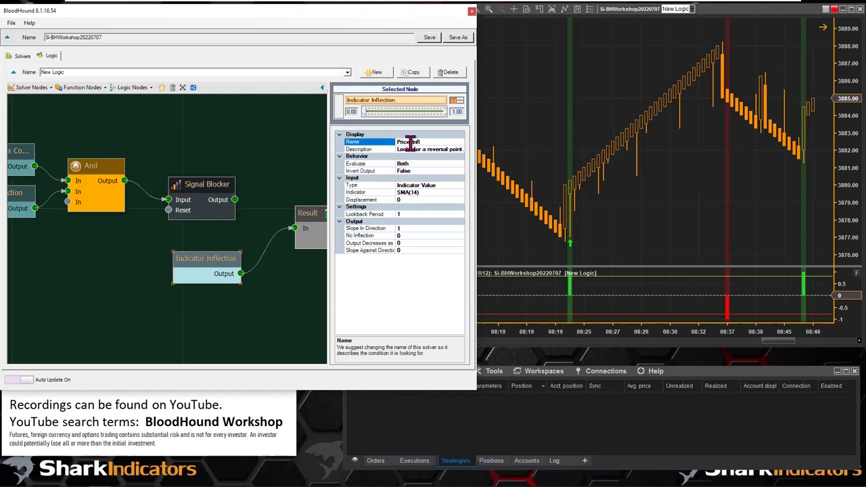
- Set the Price Infl solver's input type to Price and check its reversal signals on the chart
{"action": "left_click", "coordinate": [438, 186]}
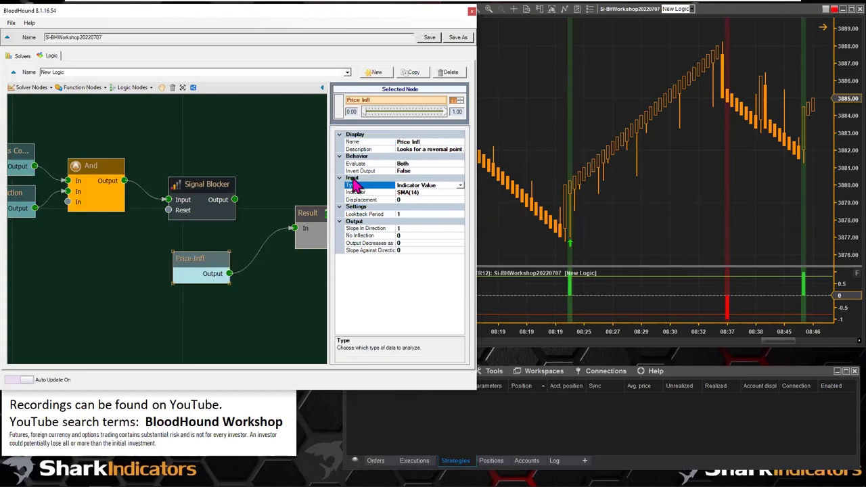
{"action": "left_click", "coordinate": [460, 188]}
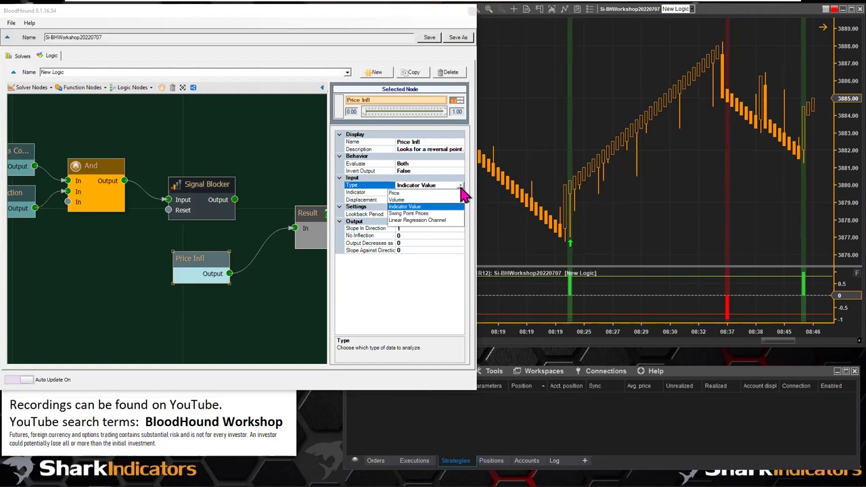
{"action": "left_click", "coordinate": [401, 193]}
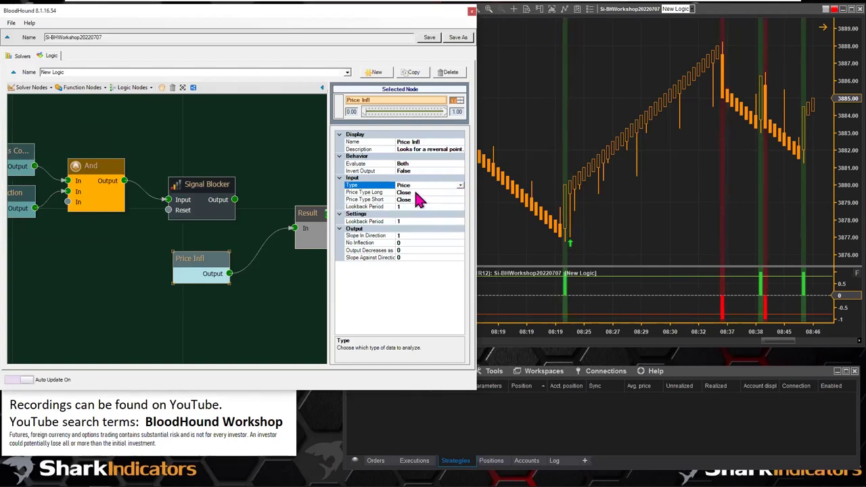
{"action": "left_click", "coordinate": [416, 192]}
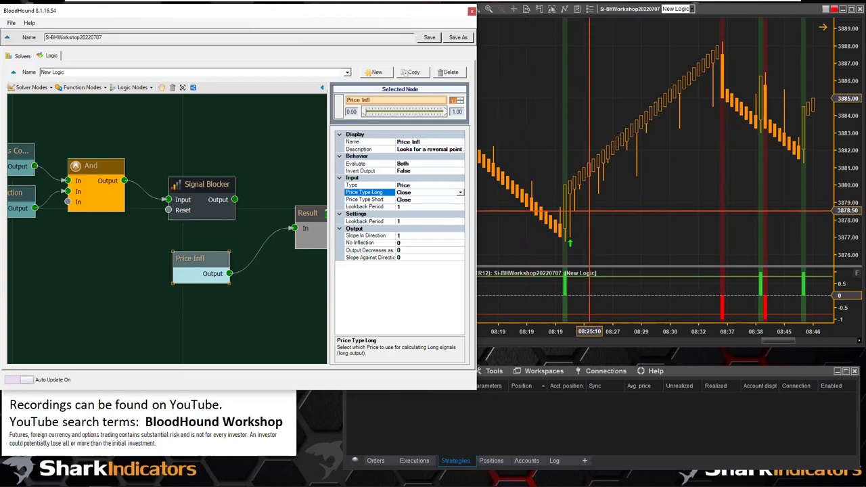
{"action": "left_click", "coordinate": [594, 207]}
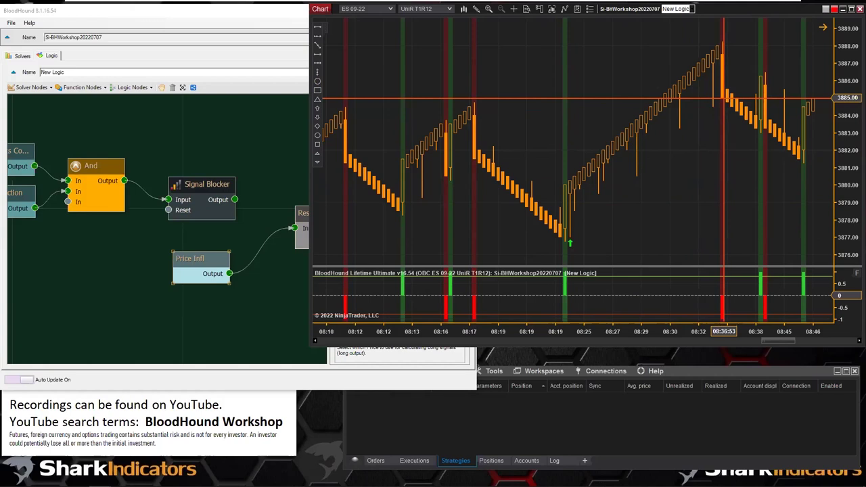
- Connect the Signal Blocker's output to the Result node and reroute the Price Infl output from Result to the Signal Blocker's Reset input
{"action": "left_click", "coordinate": [219, 194]}
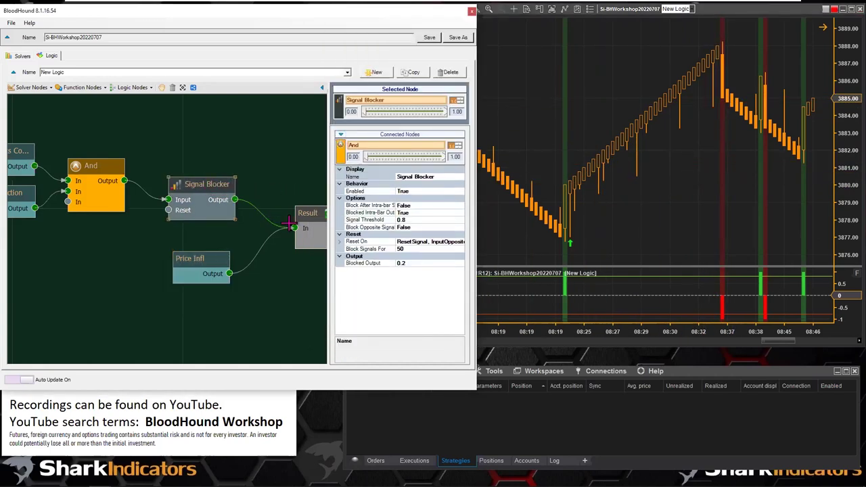
{"action": "left_click_drag", "start_coordinate": [199, 266], "coordinate": [104, 259]}
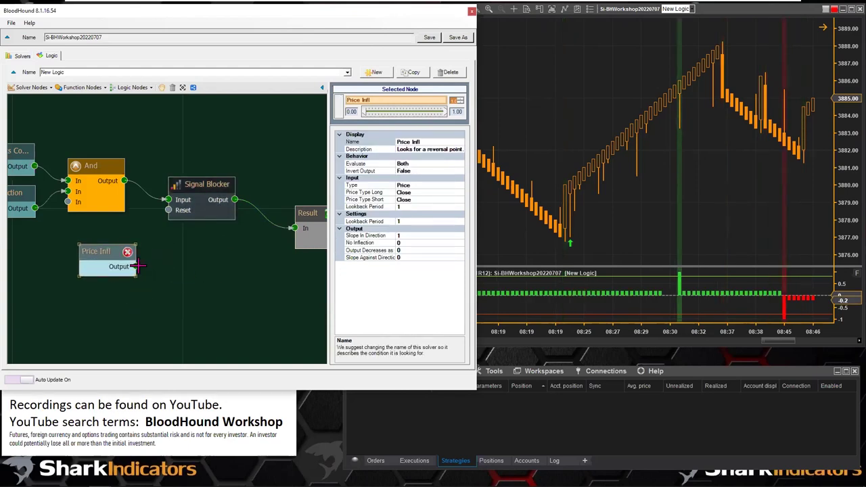
{"action": "left_click_drag", "start_coordinate": [138, 266], "coordinate": [168, 210]}
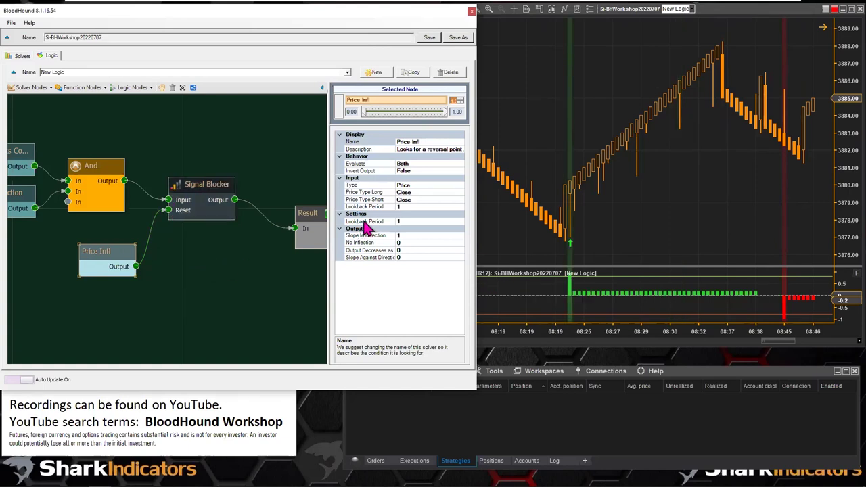
- Set Reset Signal and Input Opposite Signal to False in the Signal Blocker's Reset On options
{"action": "left_click", "coordinate": [200, 183]}
{"action": "left_click_drag", "start_coordinate": [200, 182], "coordinate": [196, 186]}
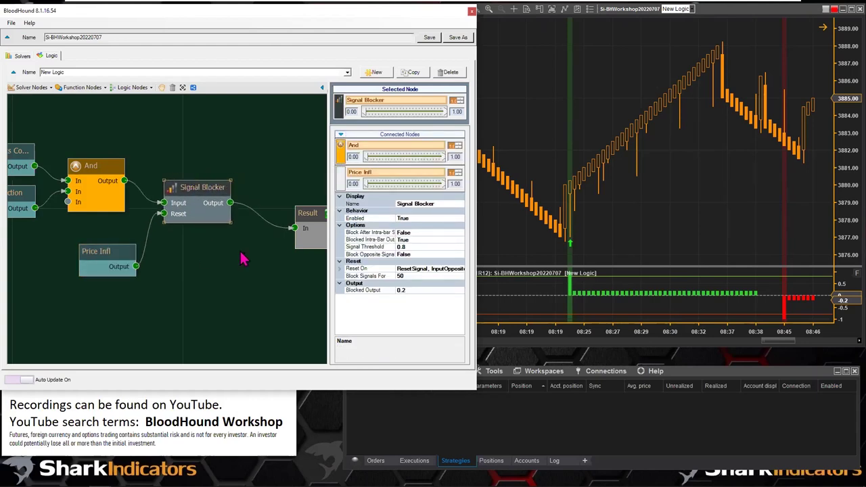
{"action": "left_click", "coordinate": [340, 269]}
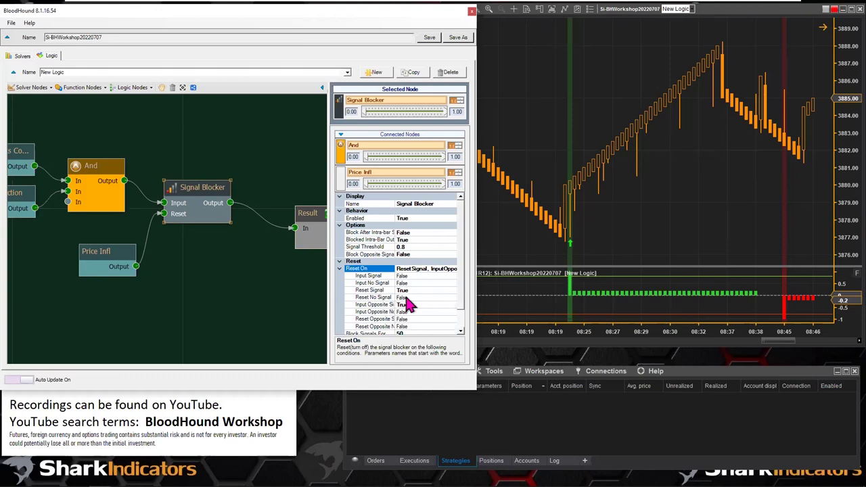
{"action": "left_click", "coordinate": [368, 290]}
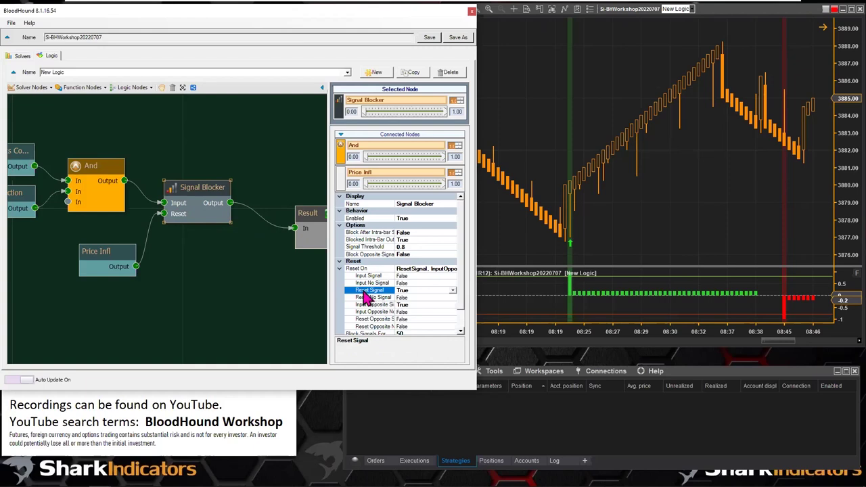
{"action": "double_click", "coordinate": [400, 290]}
{"action": "double_click", "coordinate": [411, 289]}
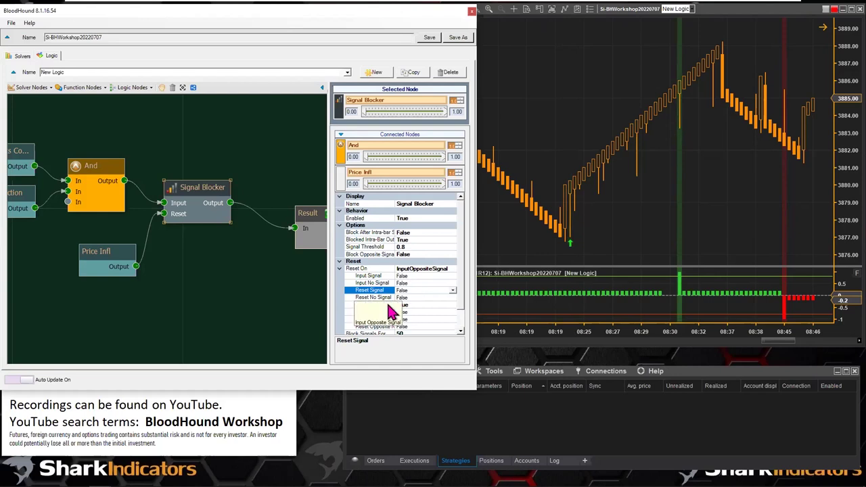
{"action": "left_click", "coordinate": [375, 305]}
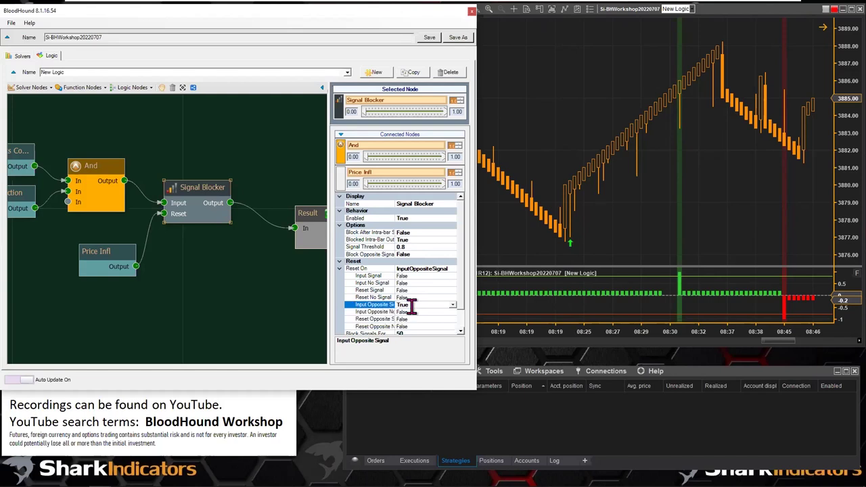
{"action": "double_click", "coordinate": [406, 306]}
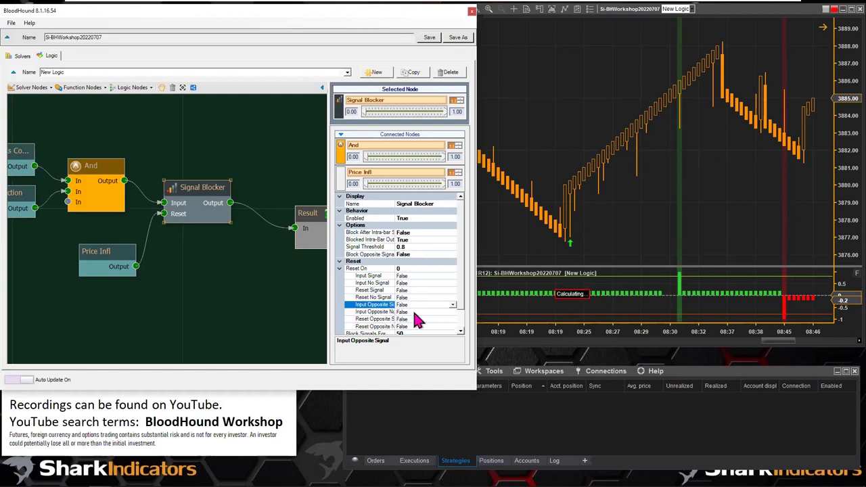
- Widen the property name column and set the Signal Blocker's Reset Opposite Signal option to True
{"action": "left_click", "coordinate": [374, 319]}
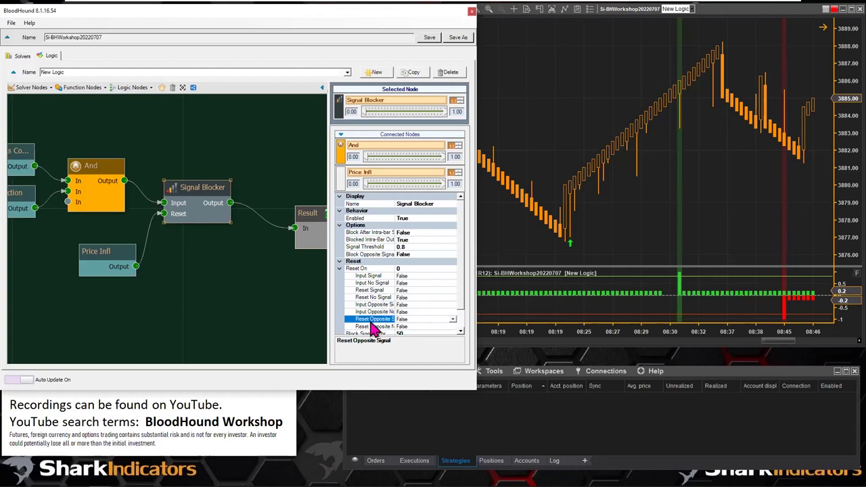
{"action": "left_click_drag", "start_coordinate": [399, 264], "coordinate": [410, 277]}
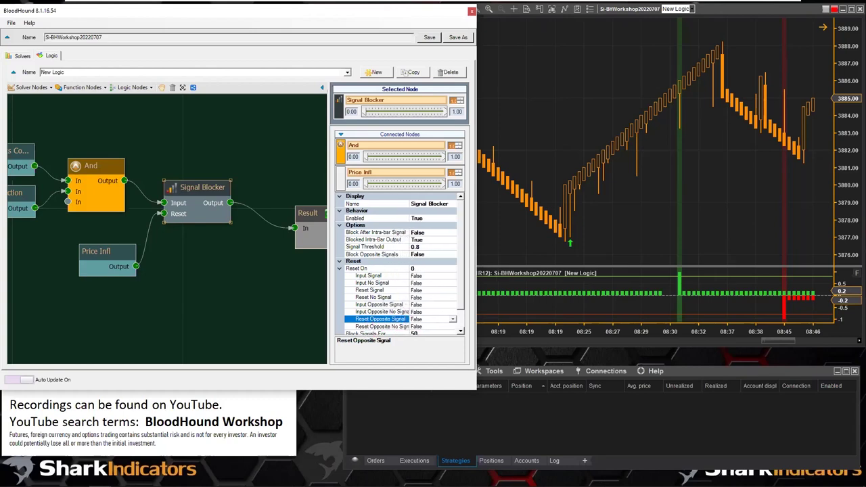
{"action": "double_click", "coordinate": [421, 320]}
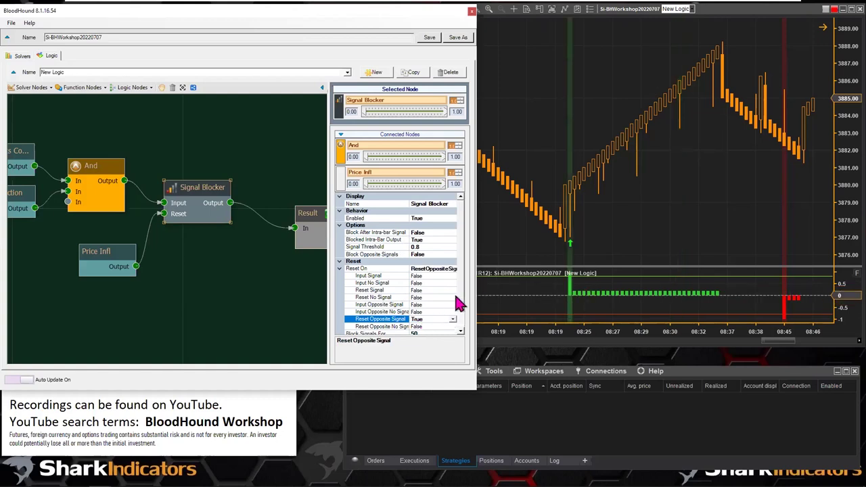
{"action": "scroll", "coordinate": [462, 300], "scroll_direction": "down", "scroll_amount": 2}
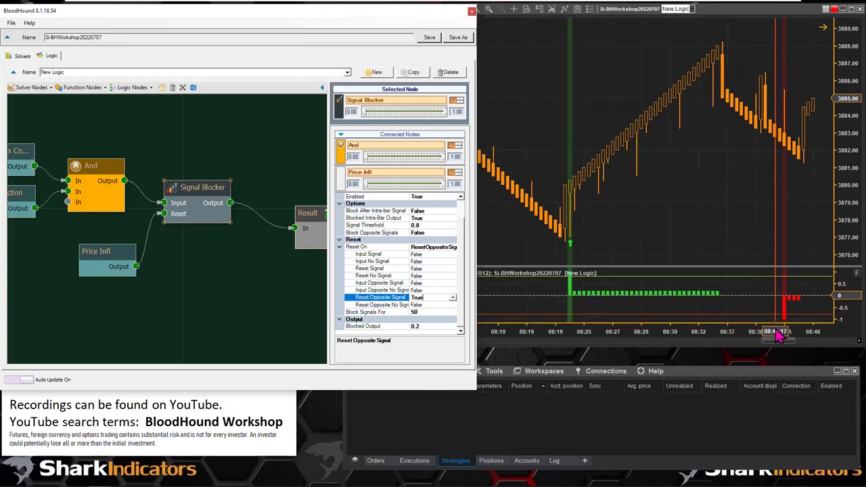
- Examine the long and short signals across the chart's swings to check where the blocker starts and where opposite reversals reset it
{"action": "left_click", "coordinate": [710, 291]}
{"action": "scroll", "coordinate": [593, 234], "scroll_direction": "up", "scroll_amount": 5}
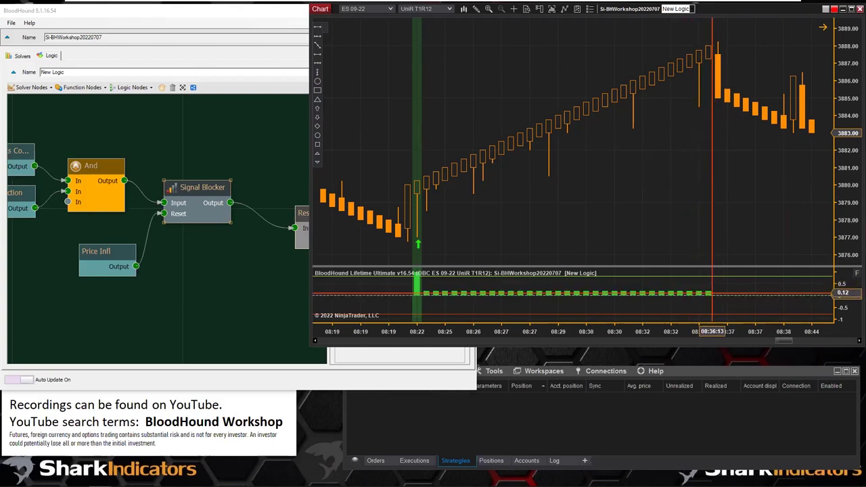
{"action": "left_click_drag", "start_coordinate": [476, 230], "coordinate": [484, 184]}
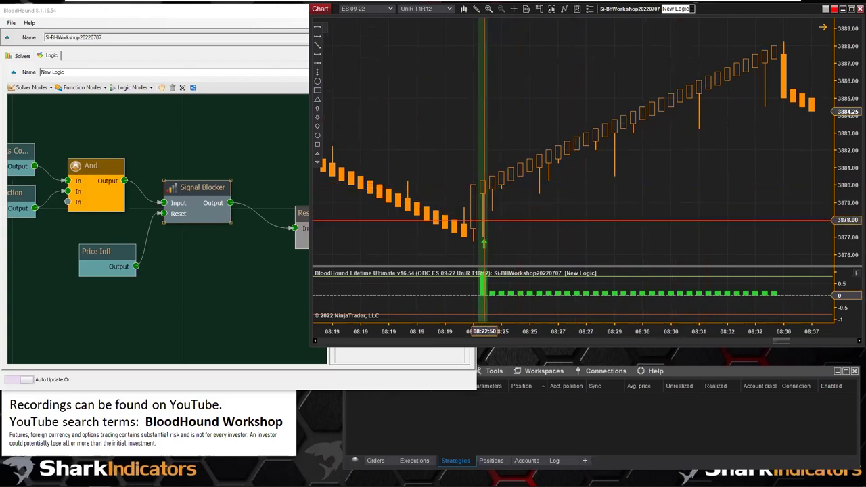
{"action": "left_click_drag", "start_coordinate": [498, 331], "coordinate": [559, 340]}
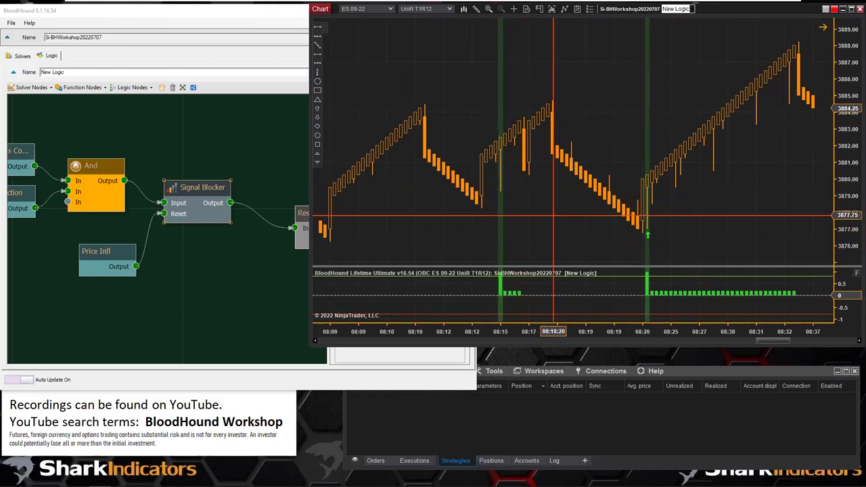
{"action": "left_click_drag", "start_coordinate": [501, 196], "coordinate": [428, 222]}
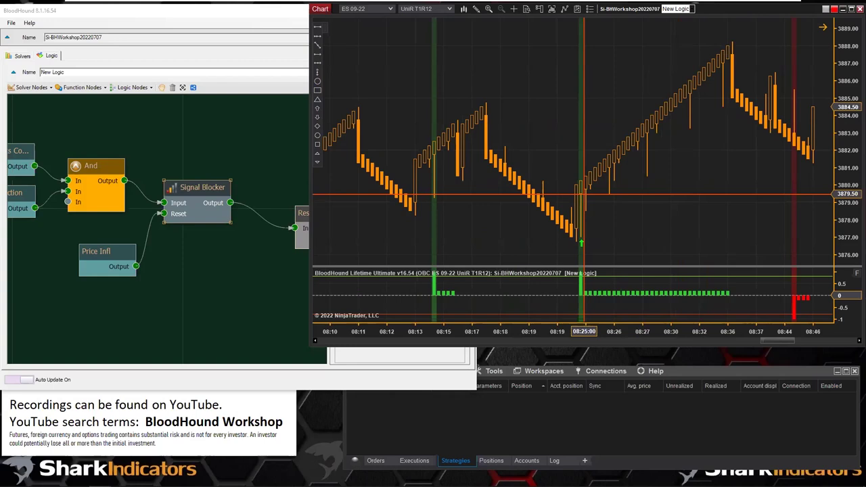
{"action": "left_click_drag", "start_coordinate": [724, 222], "coordinate": [549, 221]}
{"action": "left_click_drag", "start_coordinate": [775, 213], "coordinate": [555, 217]}
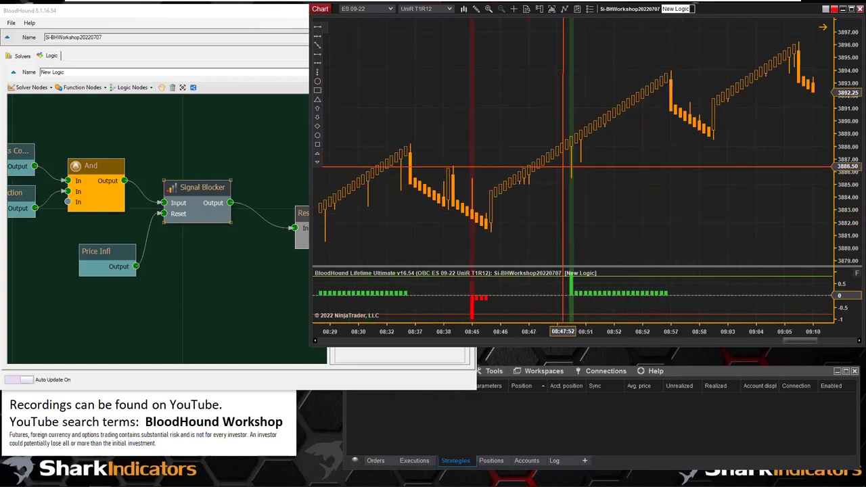
{"action": "left_click_drag", "start_coordinate": [729, 223], "coordinate": [509, 229]}
{"action": "left_click_drag", "start_coordinate": [743, 227], "coordinate": [554, 226]}
{"action": "left_click_drag", "start_coordinate": [762, 228], "coordinate": [510, 191]}
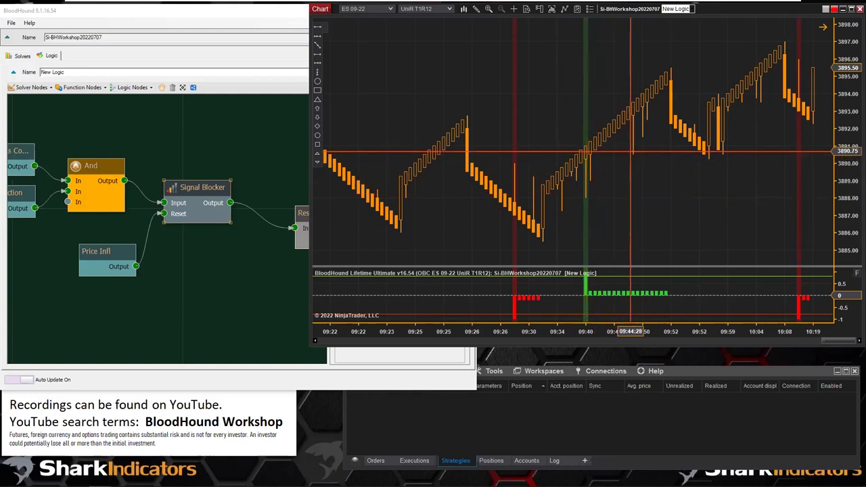
- Review the Price Infl and Signal Blocker settings and the available function nodes, comparing them with the chart's reversals
{"action": "left_click", "coordinate": [96, 252]}
{"action": "mouse_move", "coordinate": [95, 252]}
{"action": "left_mouse_down"}
{"action": "mouse_move", "coordinate": [87, 247]}
{"action": "mouse_move", "coordinate": [85, 269]}
{"action": "mouse_move", "coordinate": [97, 257]}
{"action": "left_mouse_up"}
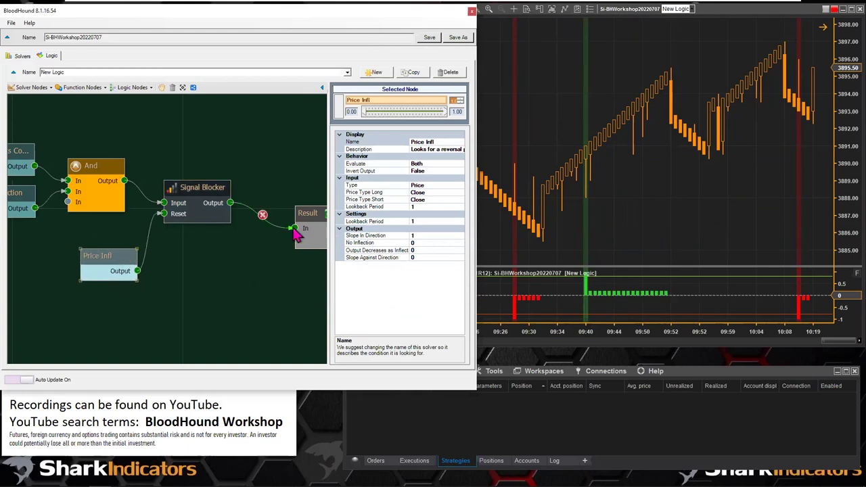
{"action": "left_click", "coordinate": [419, 142]}
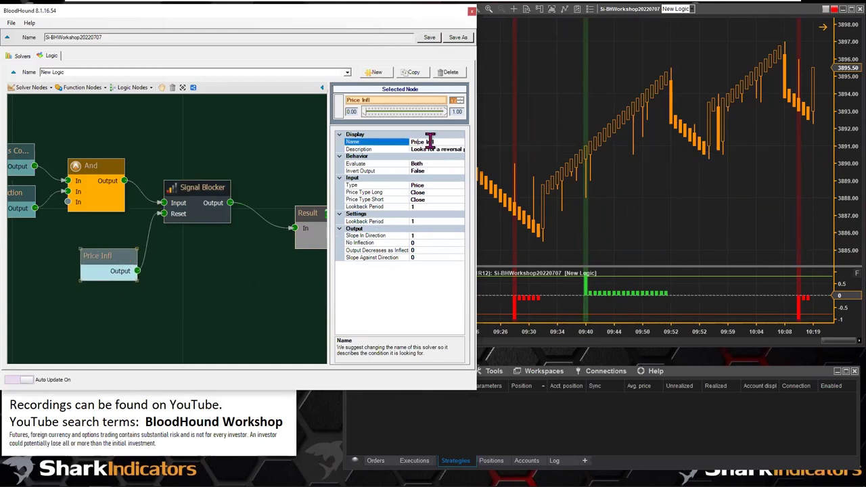
{"action": "left_click", "coordinate": [410, 142]}
{"action": "left_click", "coordinate": [82, 88]}
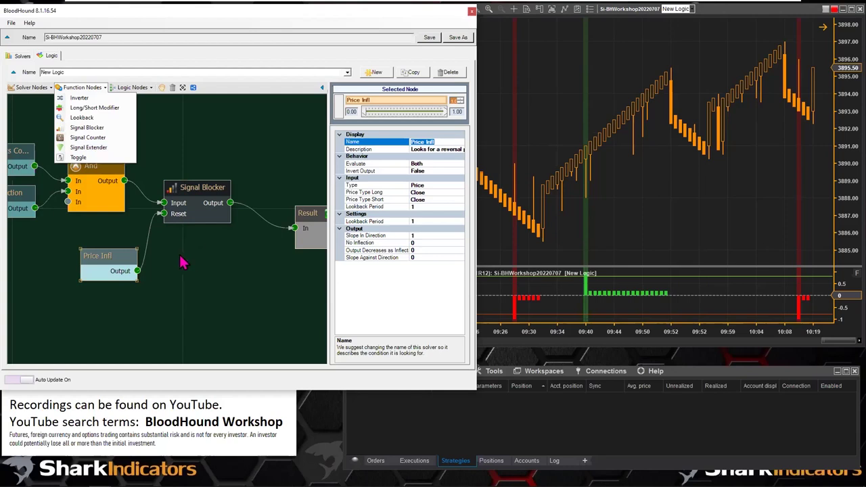
{"action": "left_click", "coordinate": [554, 245]}
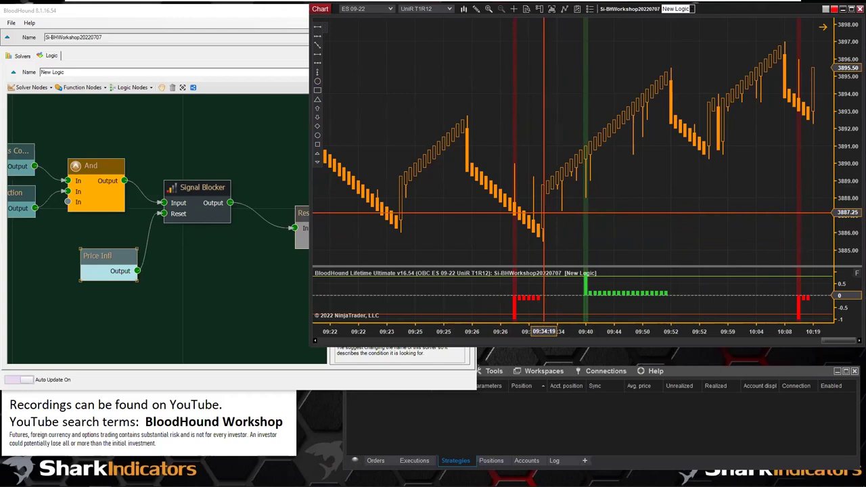
{"action": "mouse_move", "coordinate": [194, 186]}
{"action": "left_mouse_down"}
{"action": "mouse_move", "coordinate": [203, 194]}
{"action": "mouse_move", "coordinate": [192, 188]}
{"action": "left_mouse_up"}
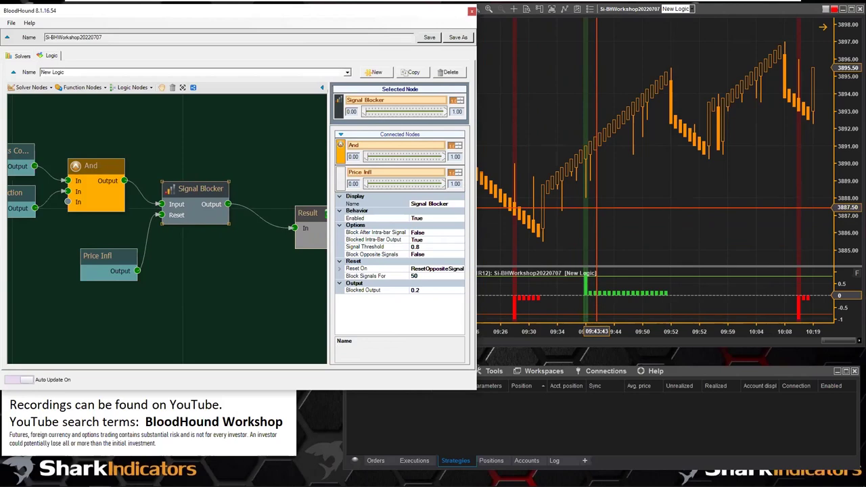
{"action": "left_click", "coordinate": [614, 209]}
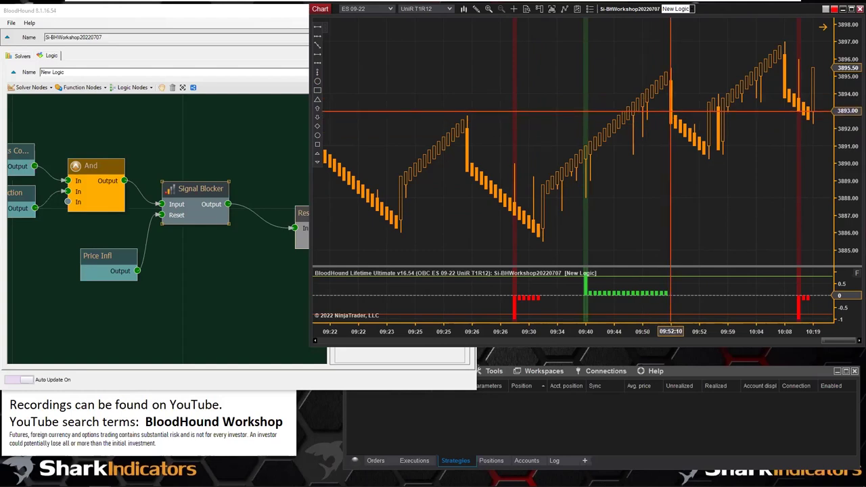
{"action": "left_click", "coordinate": [182, 189]}
{"action": "left_click", "coordinate": [82, 87]}
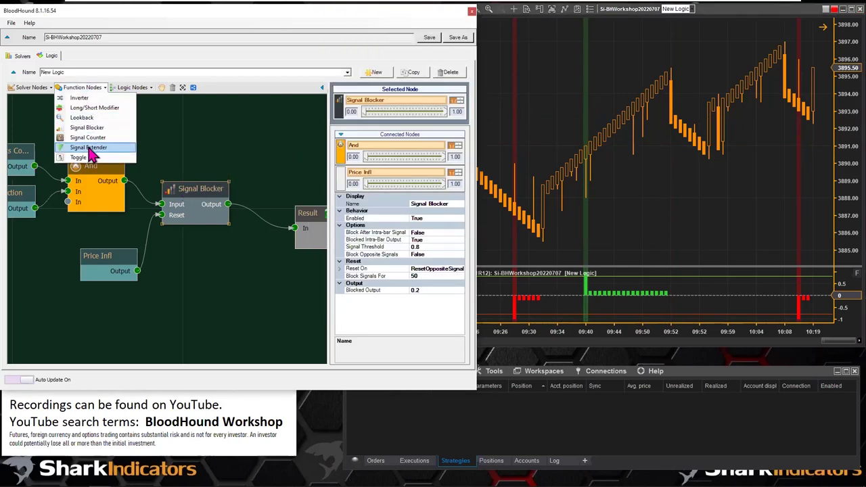
{"action": "left_click", "coordinate": [193, 274]}
- Tidy the logic layout by moving the Price Infl node up and the Result node closer to the Signal Blocker
{"action": "left_click_drag", "start_coordinate": [102, 260], "coordinate": [102, 244]}
{"action": "left_click", "coordinate": [299, 227]}
{"action": "left_click_drag", "start_coordinate": [300, 228], "coordinate": [276, 196]}
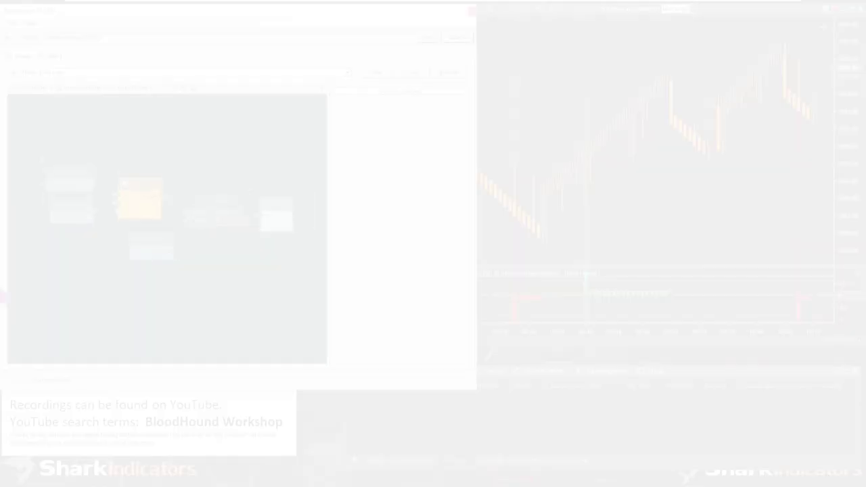